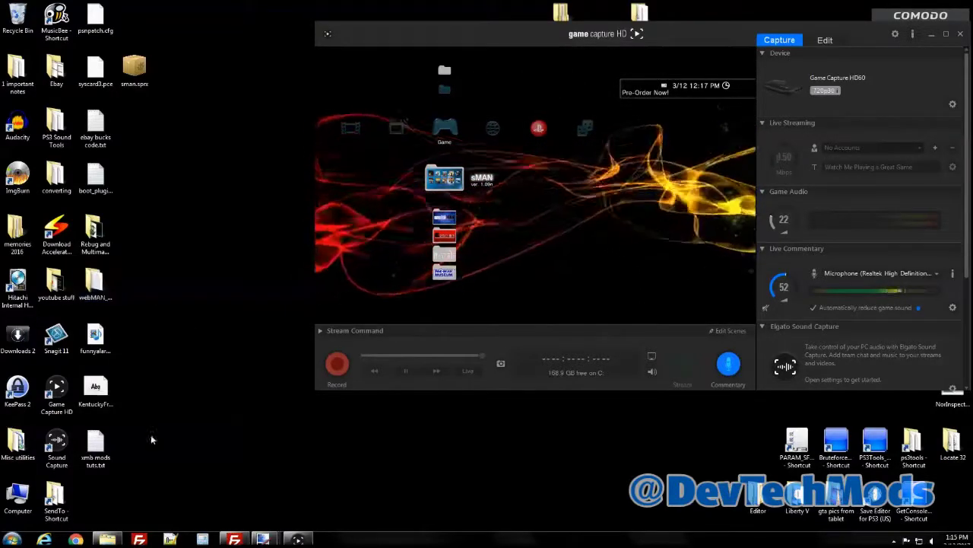
# Step: Bring FileZilla, connected to the PS3's wmtmp/res folder, in front of Game Capture HD
pyautogui.click(235, 539)
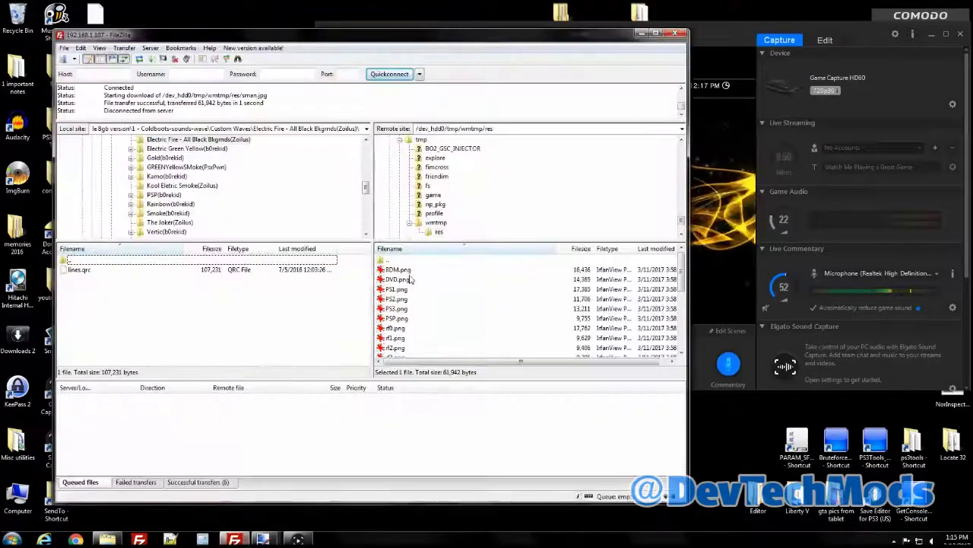
# Step: Climb from res up to the PS3 root, then open dev_hdd0/game
pyautogui.doubleClick(390, 261)
pyautogui.doubleClick(390, 260)
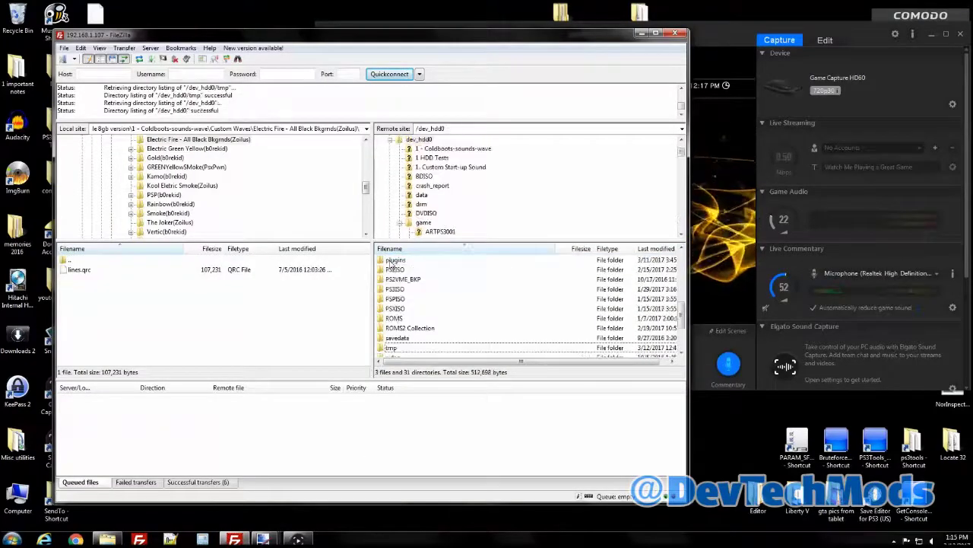
pyautogui.scroll(3, 394, 266)
pyautogui.scroll(2, 395, 268)
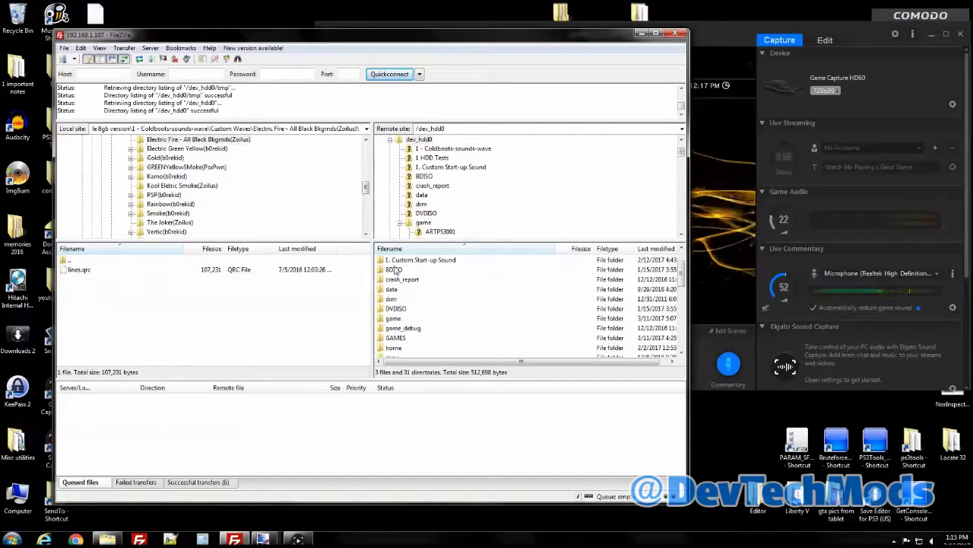
pyautogui.doubleClick(389, 260)
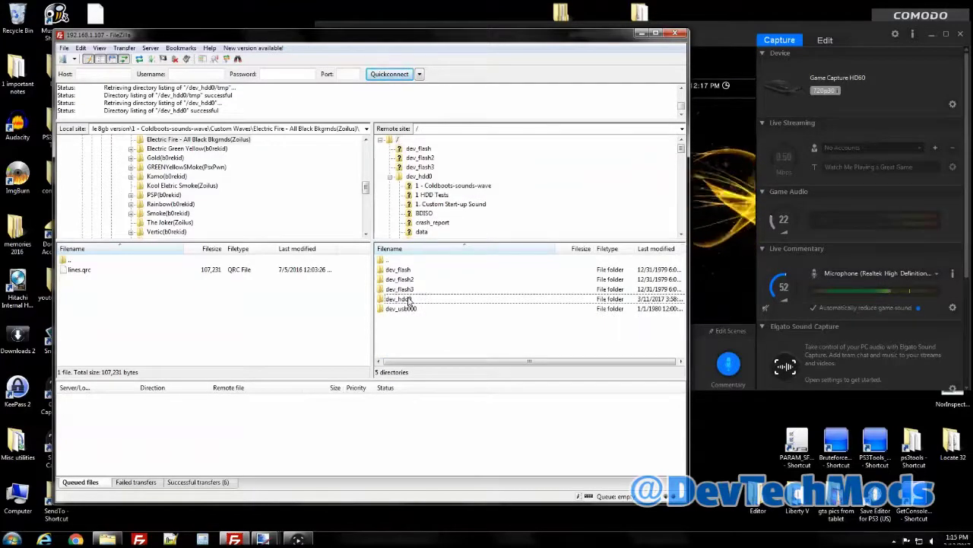
pyautogui.doubleClick(409, 301)
pyautogui.scroll(-2, 417, 312)
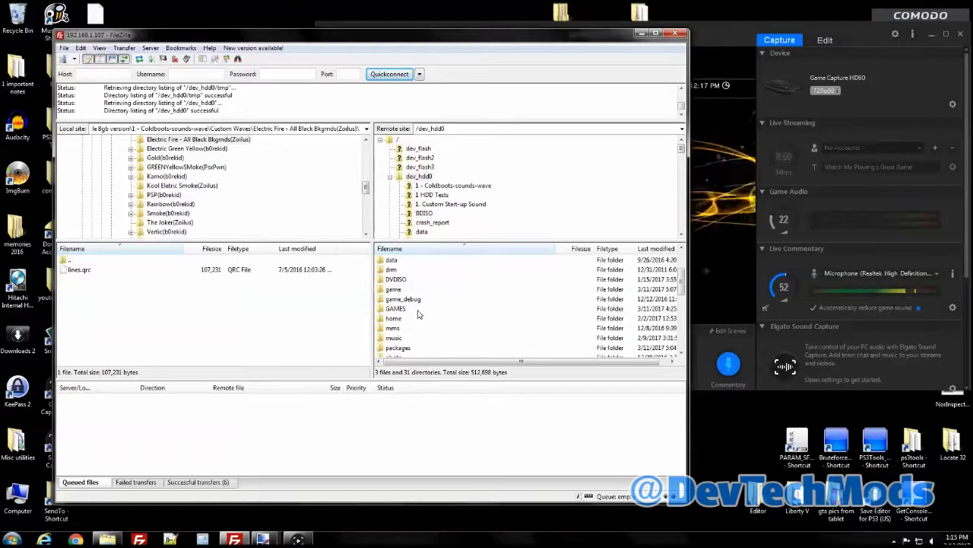
pyautogui.scroll(-2, 416, 314)
pyautogui.scroll(-1, 417, 314)
pyautogui.scroll(1, 416, 314)
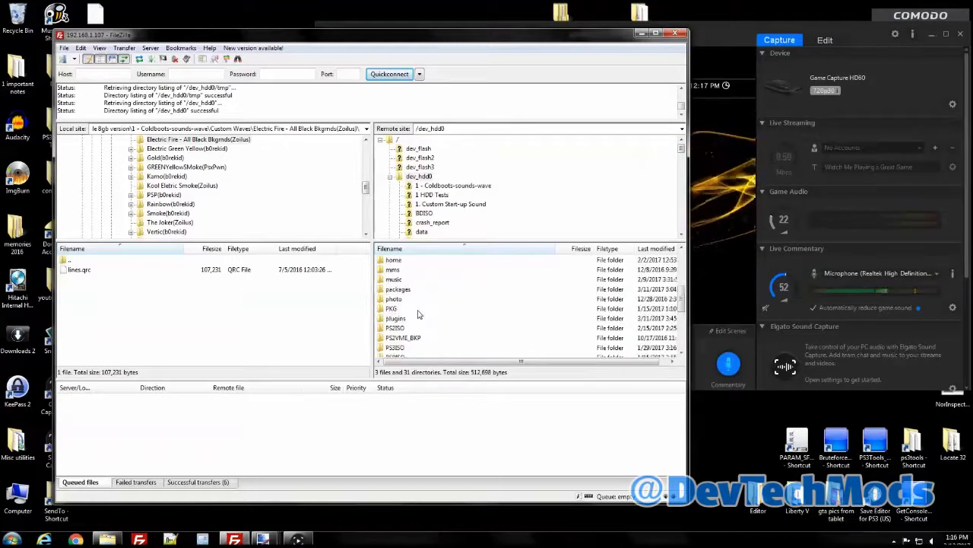
pyautogui.scroll(2, 417, 314)
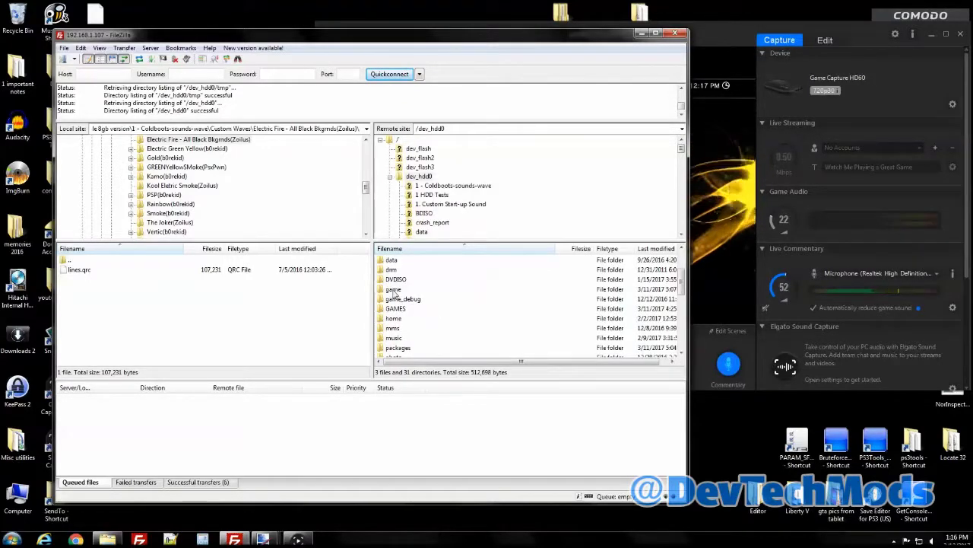
pyautogui.doubleClick(393, 290)
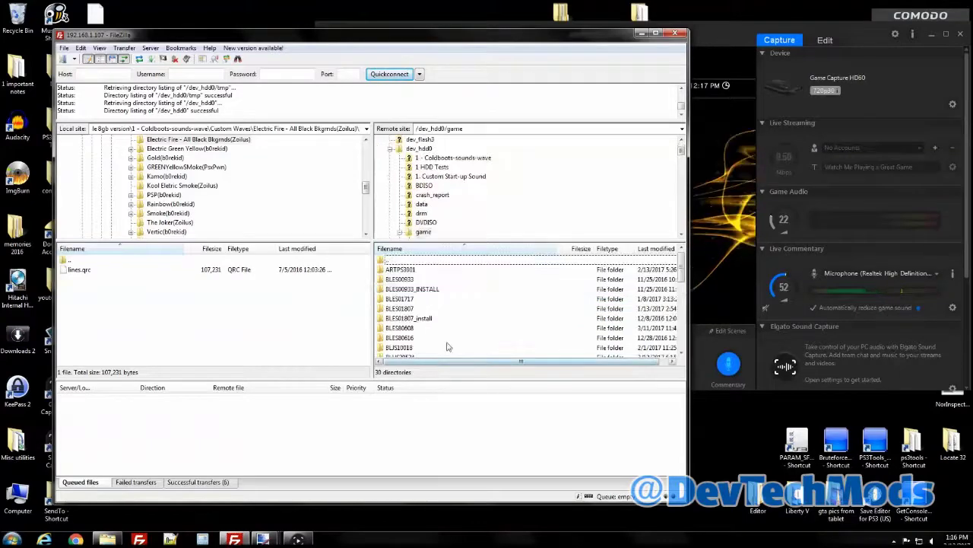
# Step: Move FileZilla to the right and open the desktop webMAN_MOD_1.46.01_KMZ_icons folder
pyautogui.scroll(-2, 447, 347)
pyautogui.scroll(-3, 447, 347)
pyautogui.scroll(-2, 447, 346)
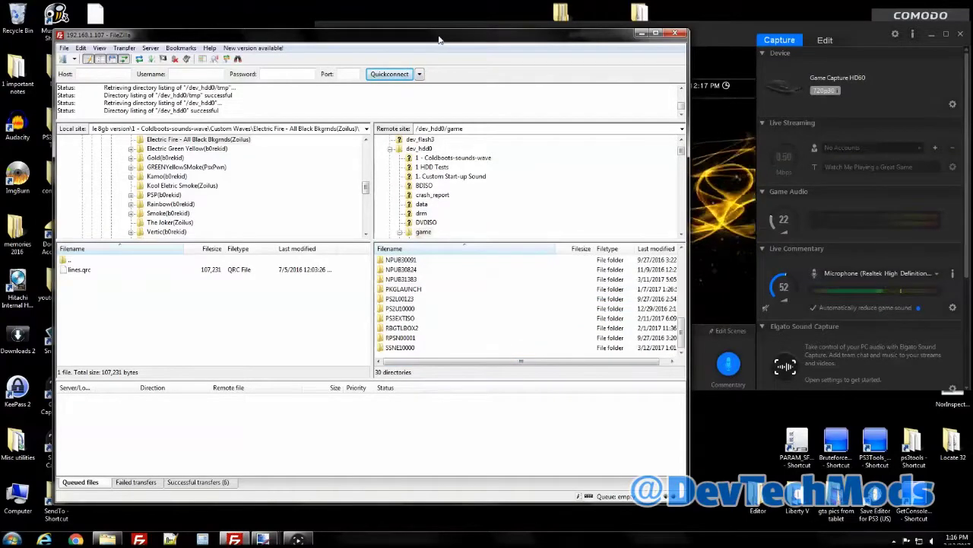
pyautogui.moveTo(438, 39); pyautogui.dragTo(686, 62)
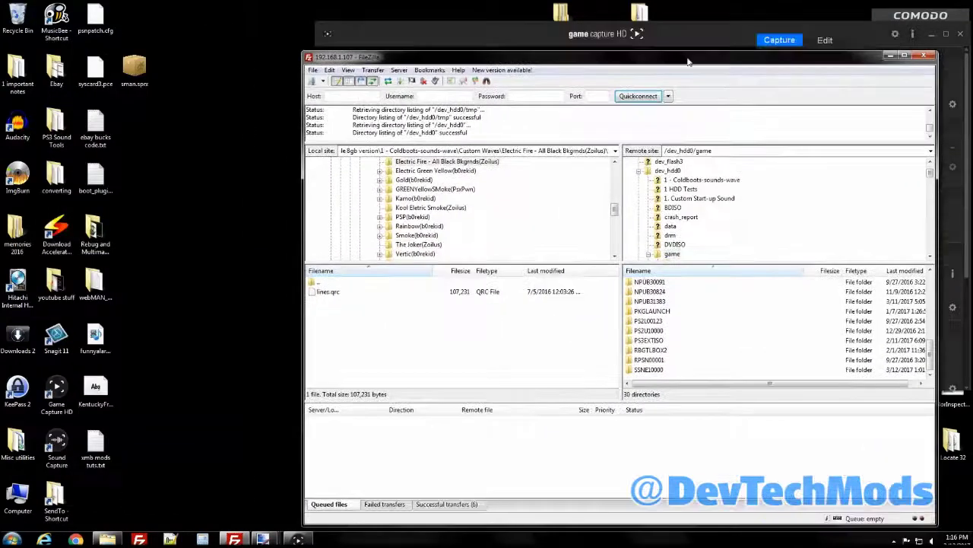
pyautogui.doubleClick(95, 285)
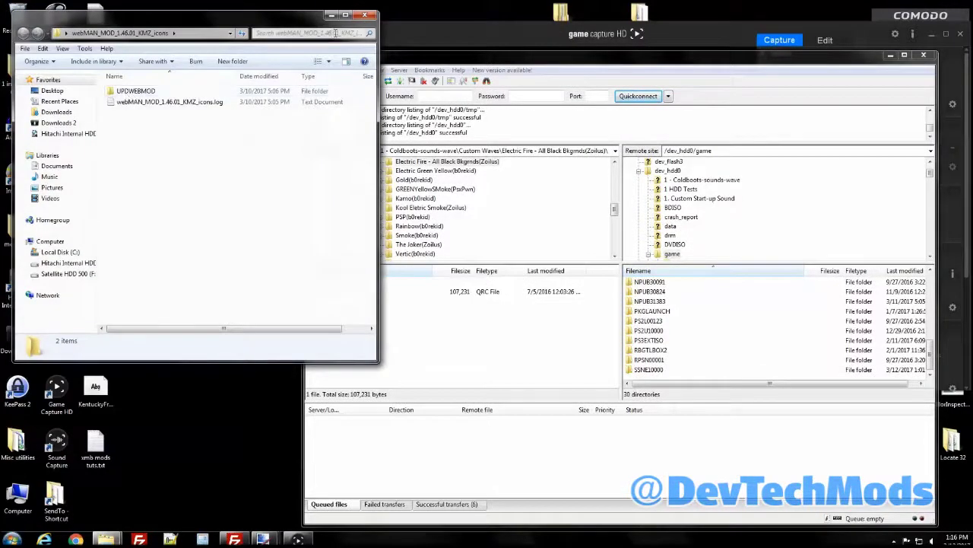
# Step: Maximize the icons folder window and open UPDWEBMOD\USRDIR to list its 112 icon files
pyautogui.click(345, 15)
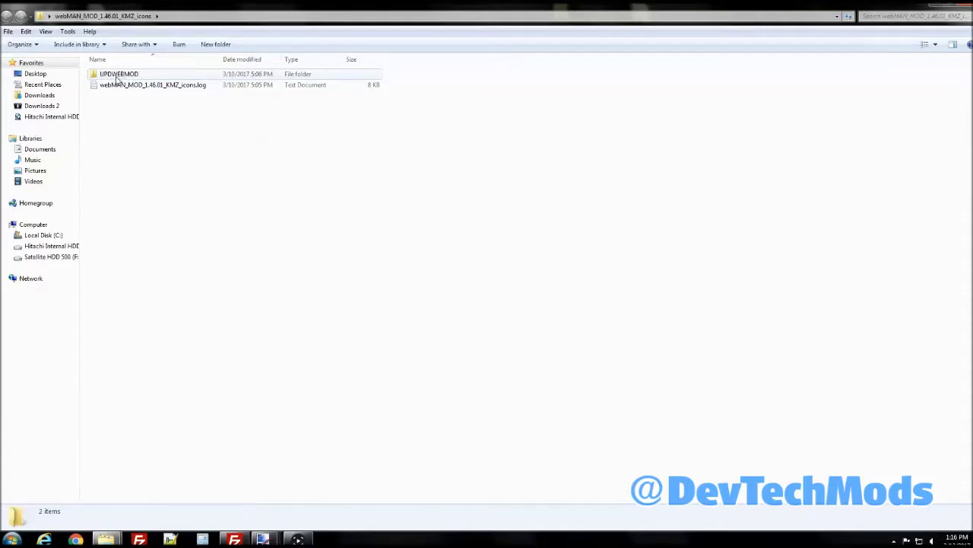
pyautogui.doubleClick(118, 76)
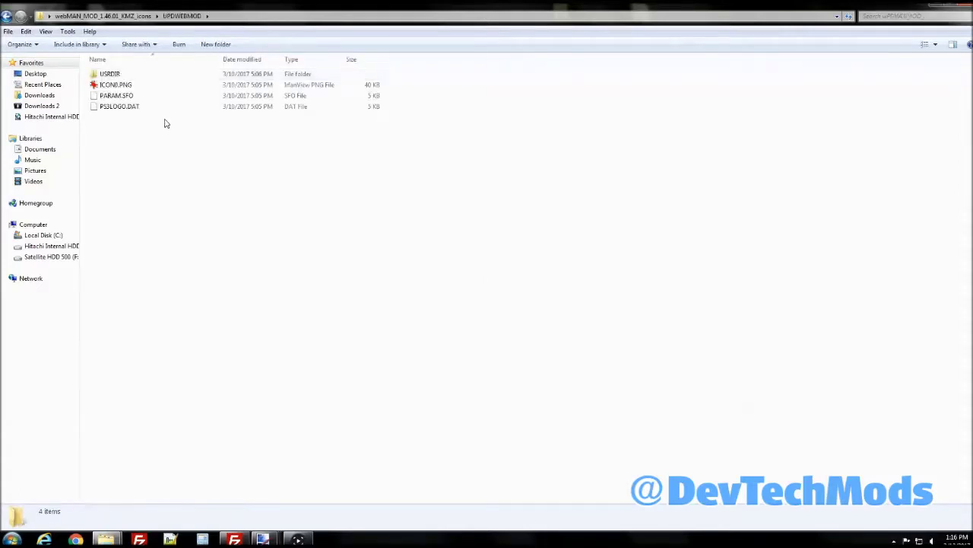
pyautogui.click(119, 76)
pyautogui.doubleClick(120, 76)
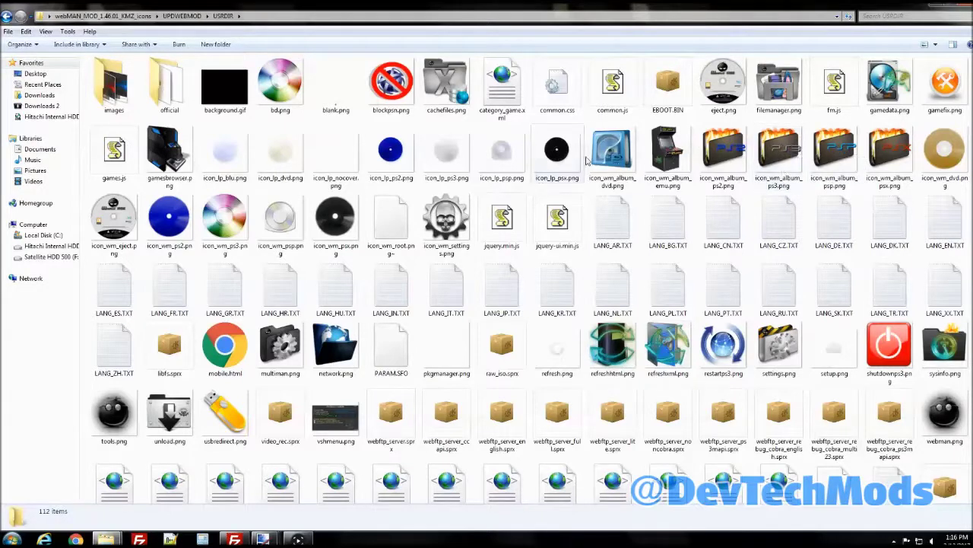
pyautogui.click(613, 160)
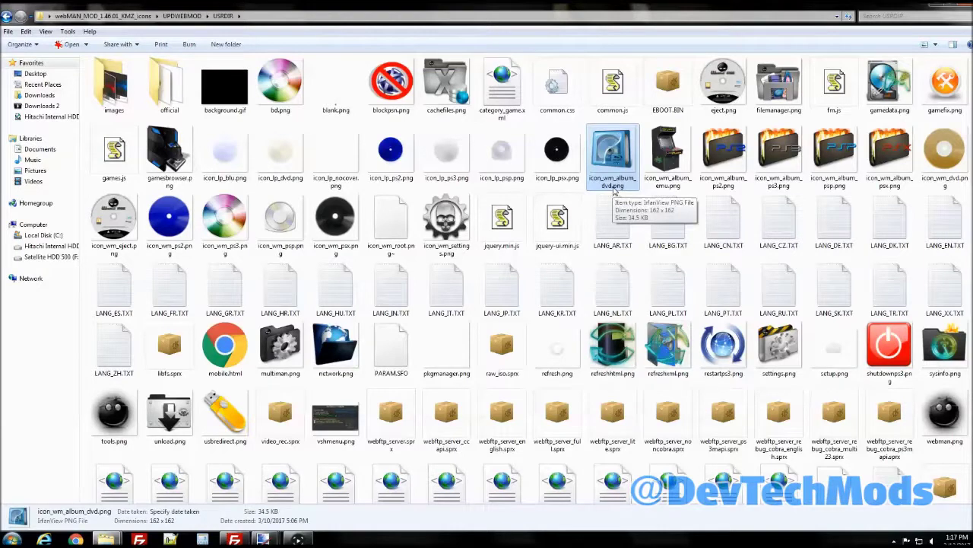
pyautogui.click(719, 166)
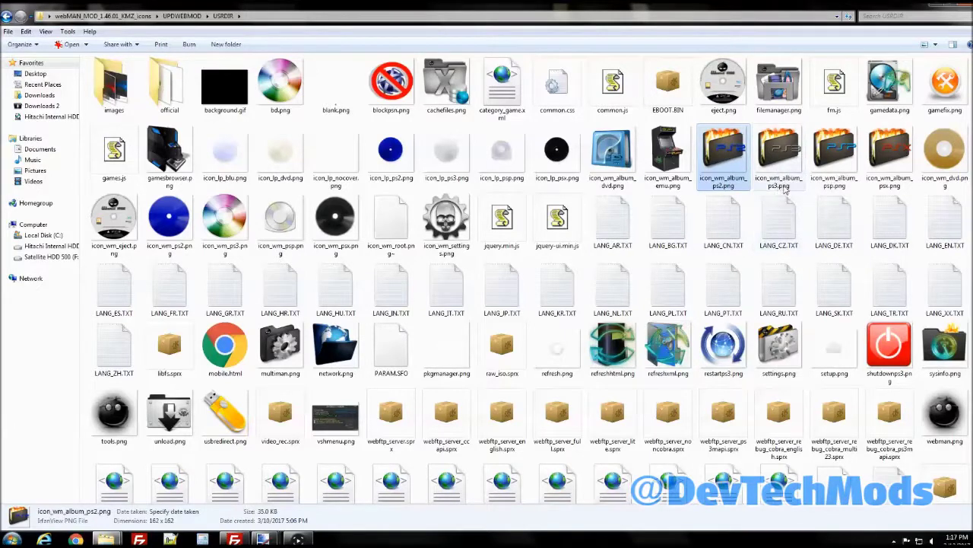
pyautogui.click(824, 157)
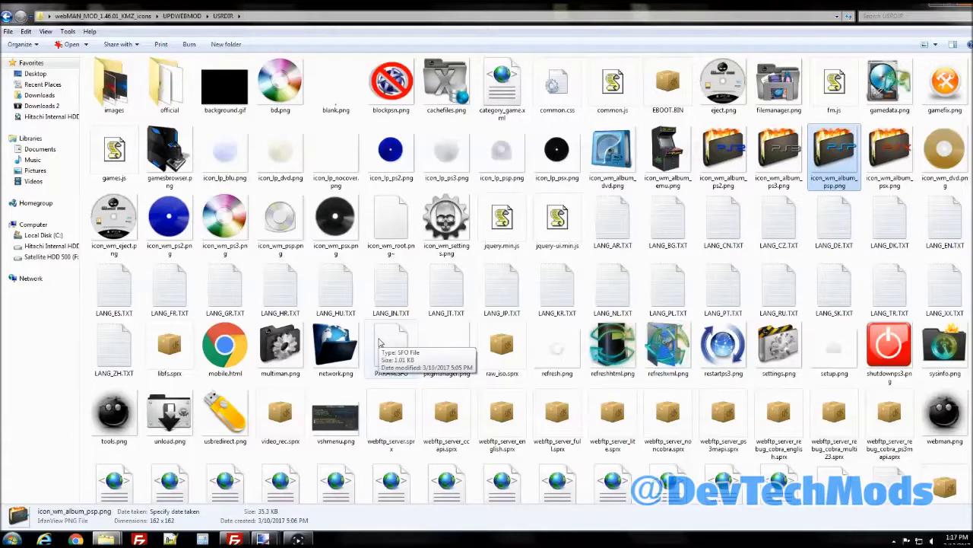
pyautogui.click(294, 353)
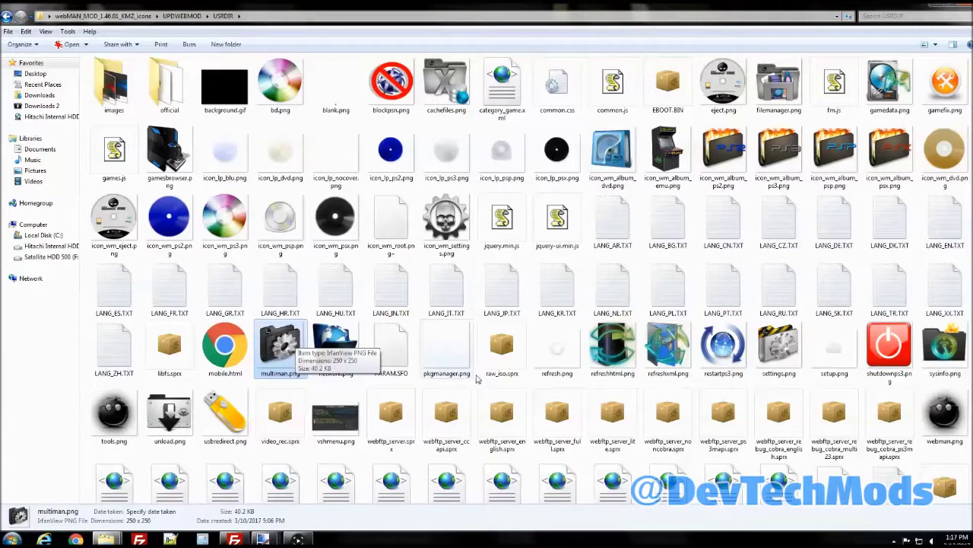
pyautogui.click(791, 364)
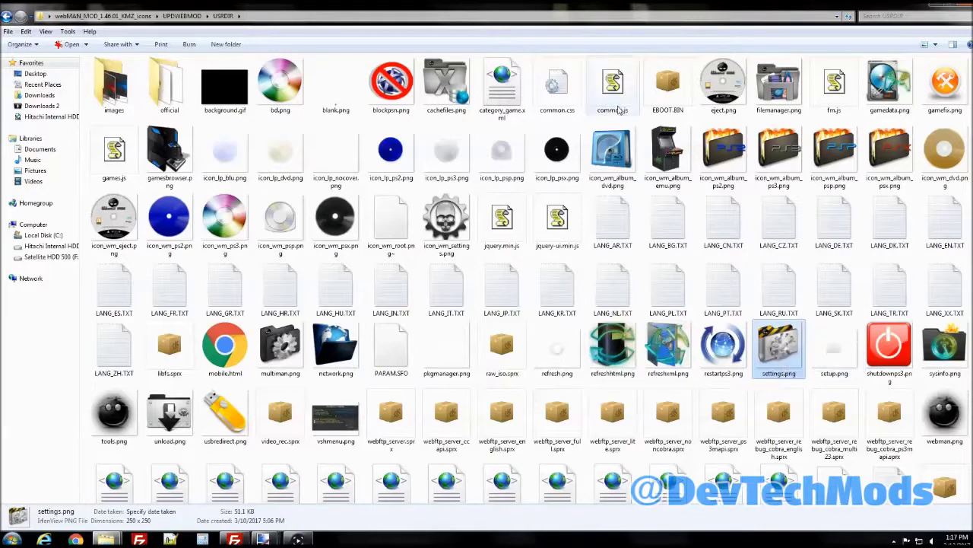
pyautogui.click(396, 94)
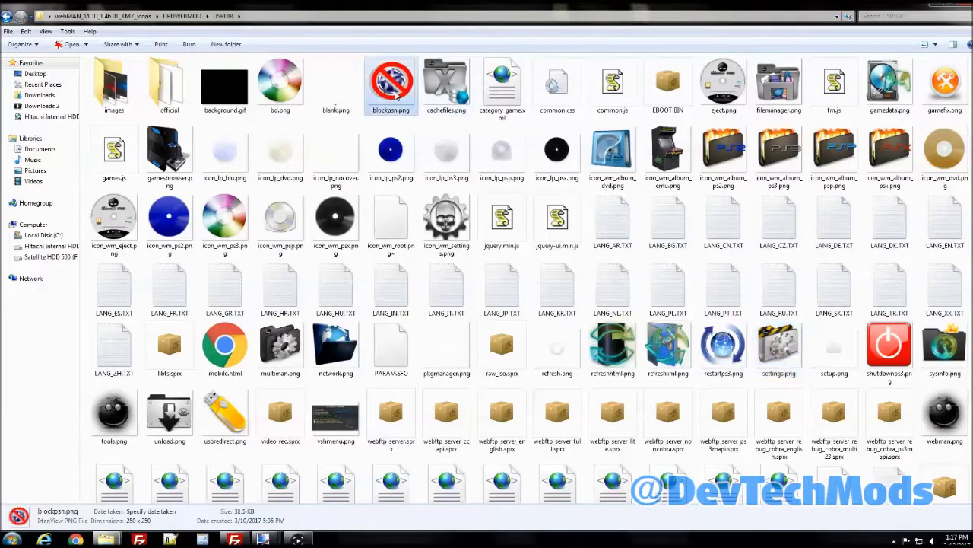
pyautogui.click(454, 89)
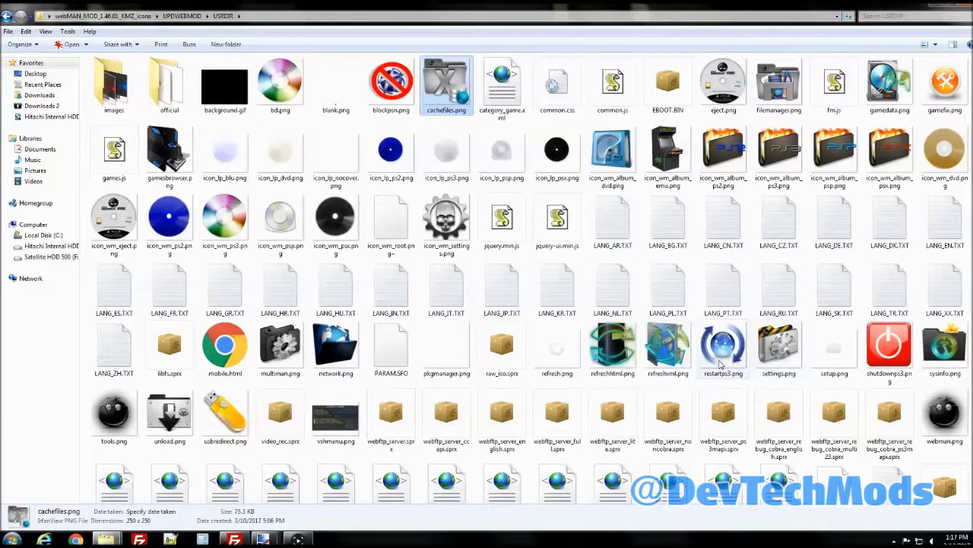
pyautogui.click(720, 365)
pyautogui.click(891, 358)
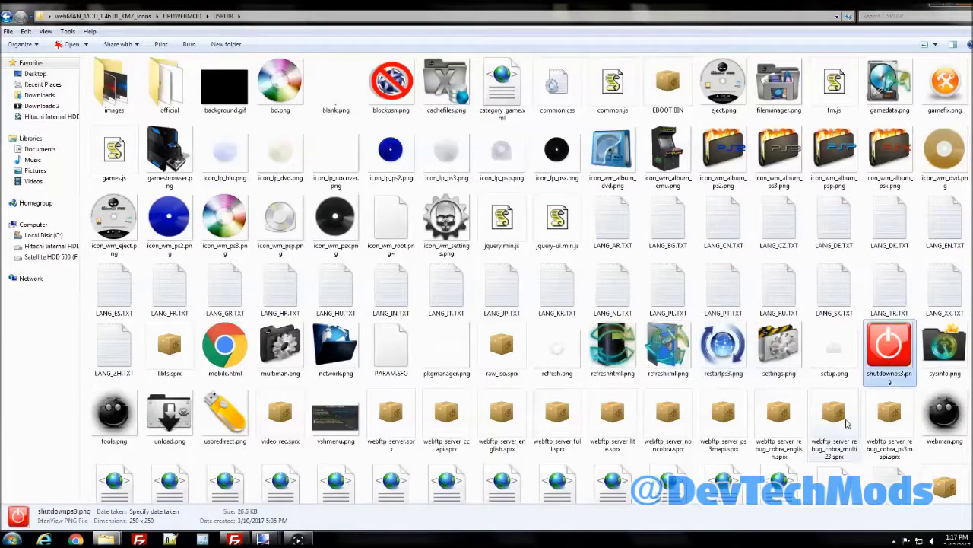
pyautogui.click(943, 347)
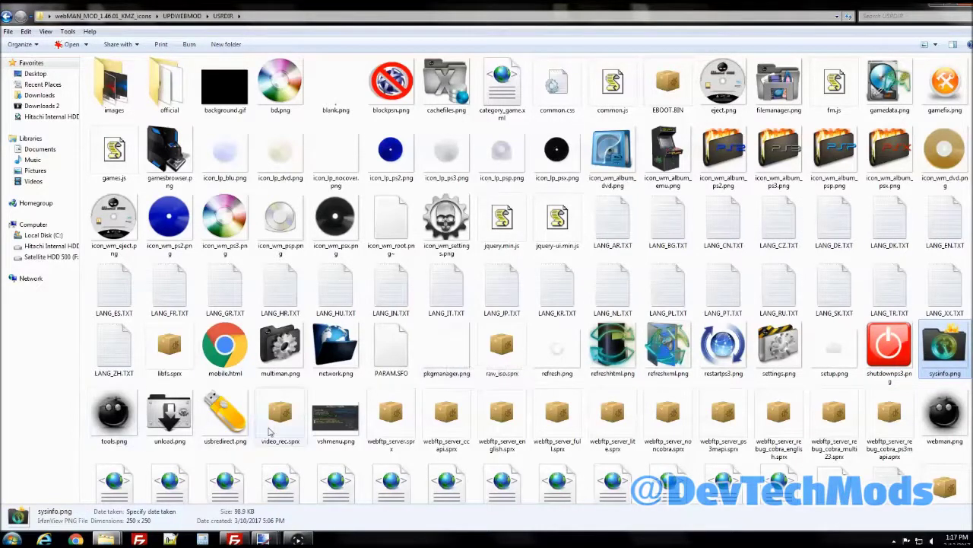
pyautogui.click(330, 428)
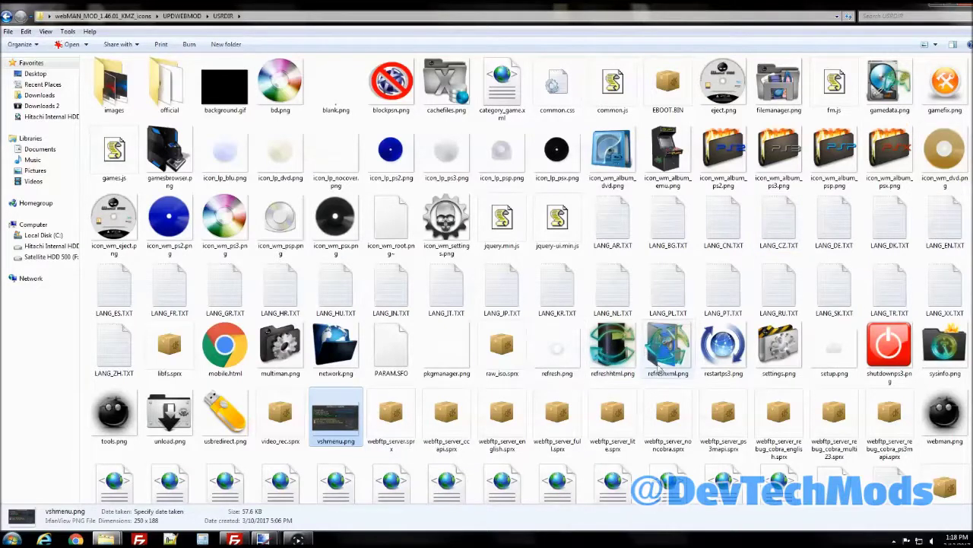
pyautogui.doubleClick(615, 347)
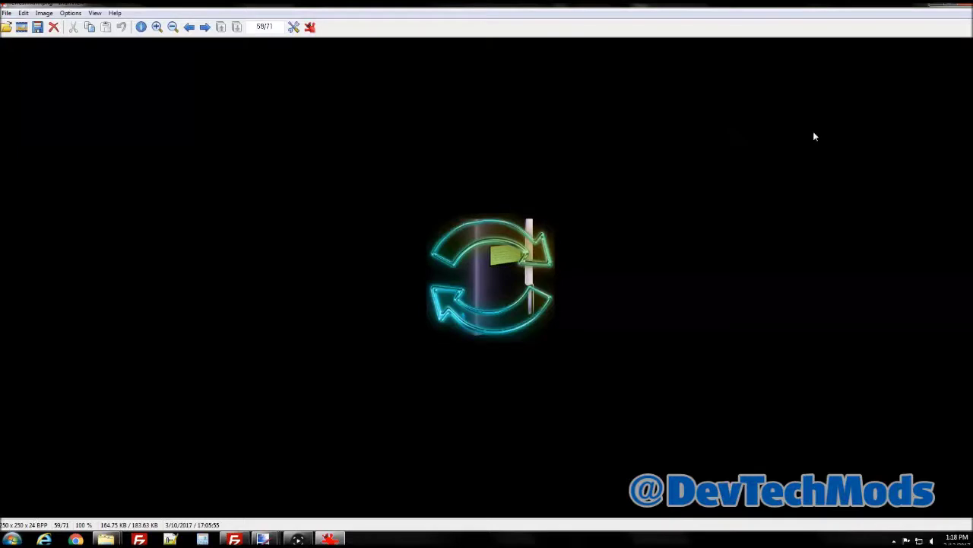
# Step: Close the IrfanView preview of refreshhtml.png
pyautogui.click(960, 9)
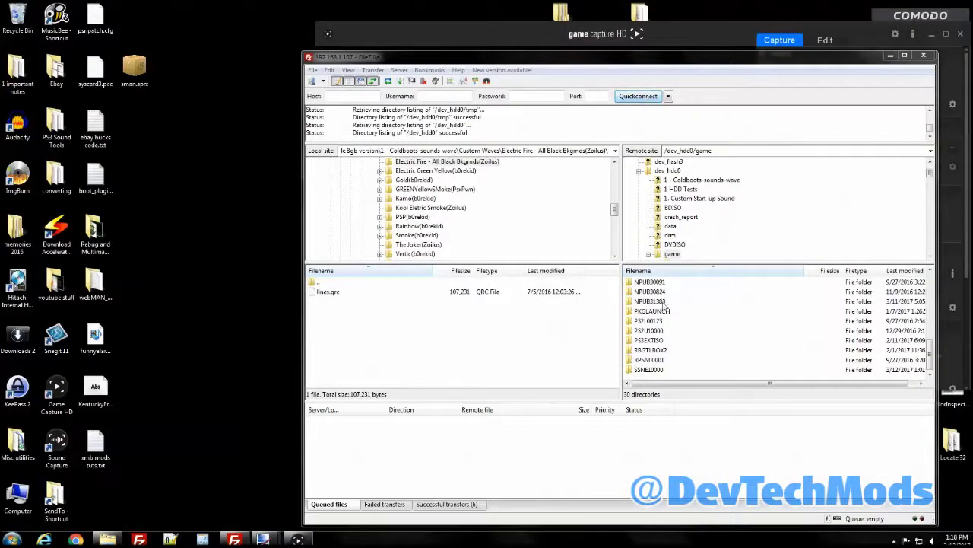
# Step: Navigate the PS3 to /dev_hdd0/tmp/wmtmp/res and shift FileZilla left beside Game Capture HD
pyautogui.moveTo(929, 361); pyautogui.dragTo(929, 283)
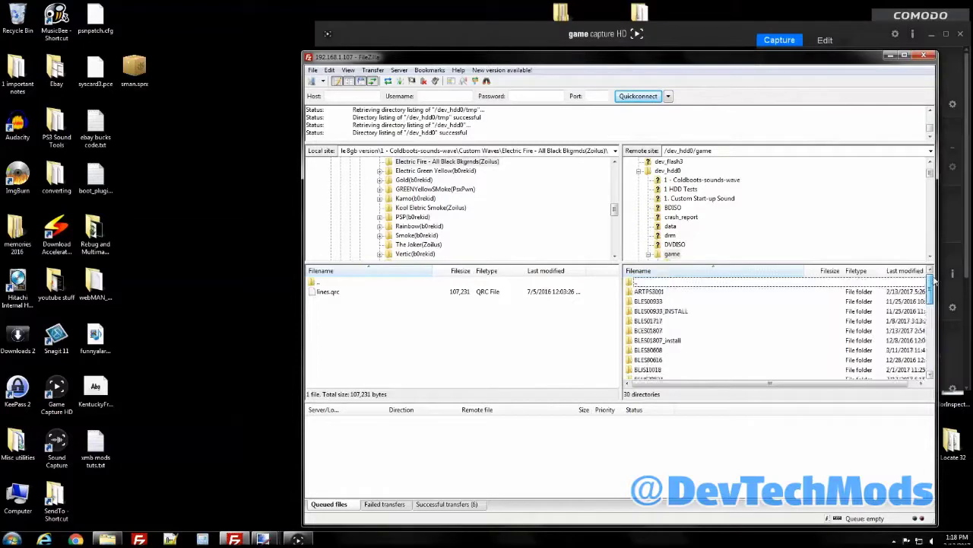
pyautogui.doubleClick(651, 284)
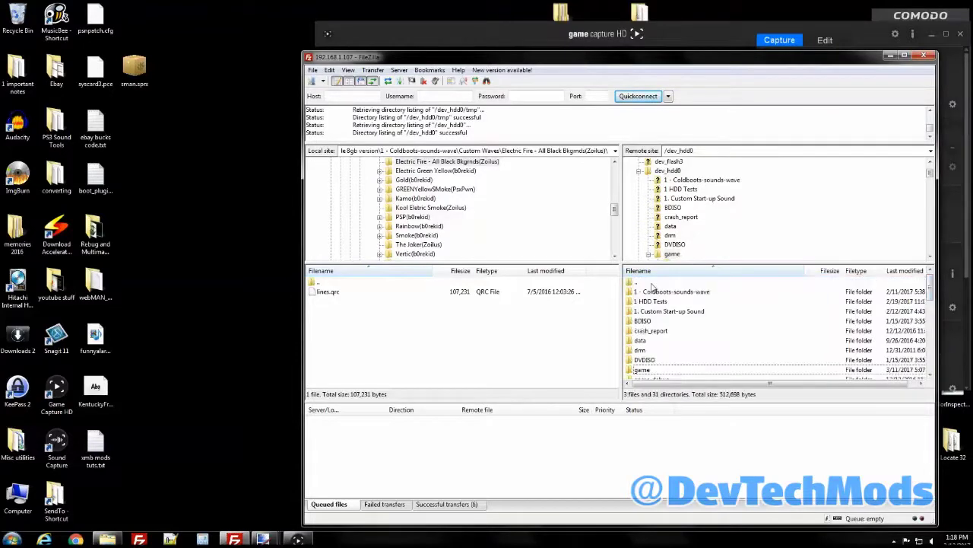
pyautogui.scroll(-3, 650, 308)
pyautogui.scroll(-2, 657, 335)
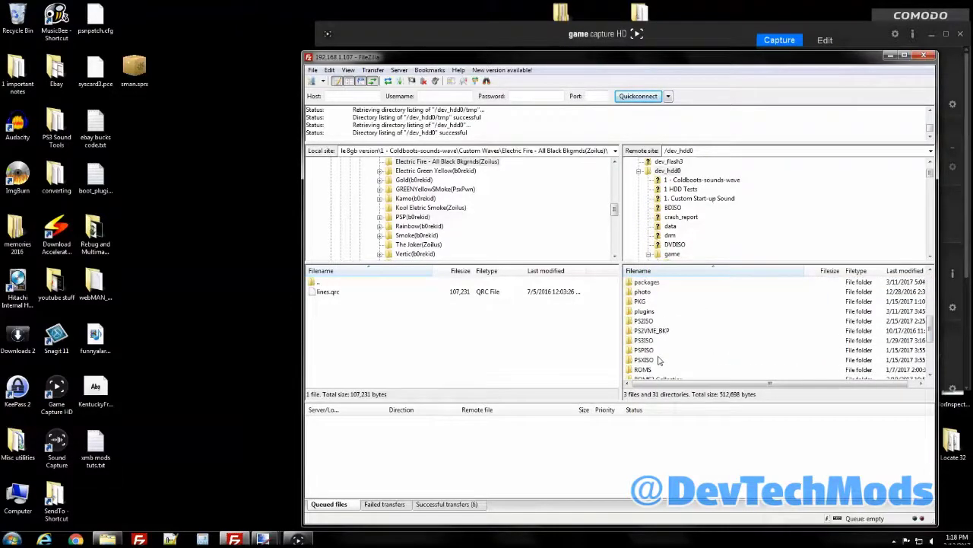
pyautogui.scroll(-2, 660, 360)
pyautogui.doubleClick(644, 341)
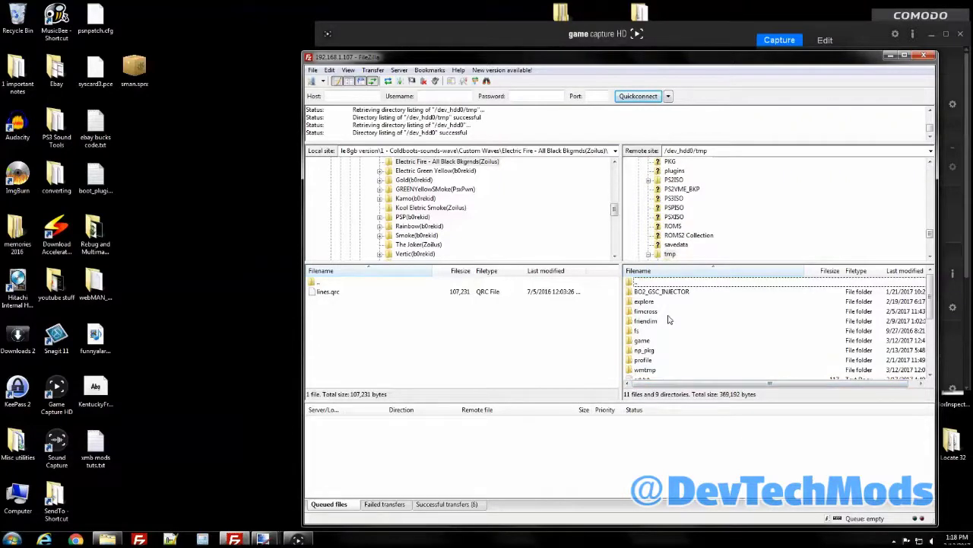
pyautogui.scroll(-1, 668, 319)
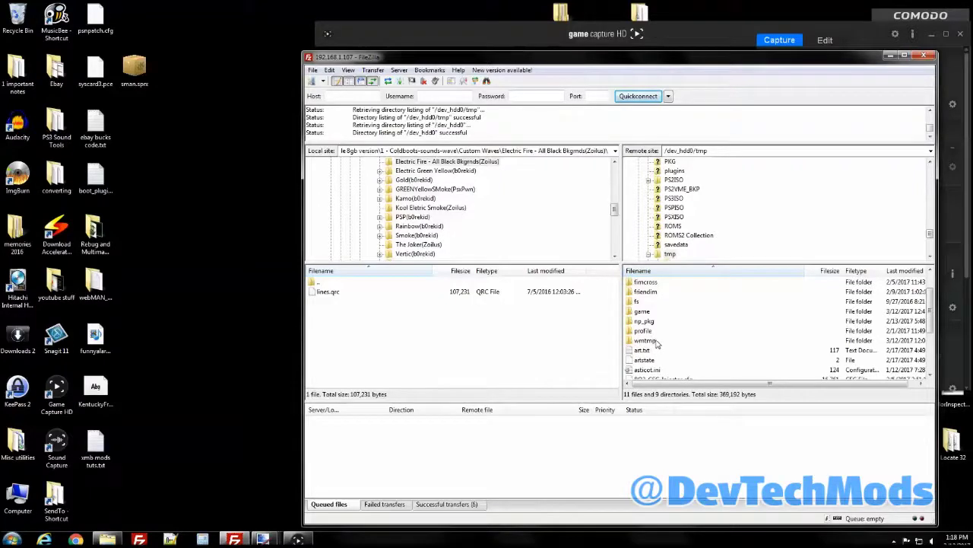
pyautogui.doubleClick(654, 342)
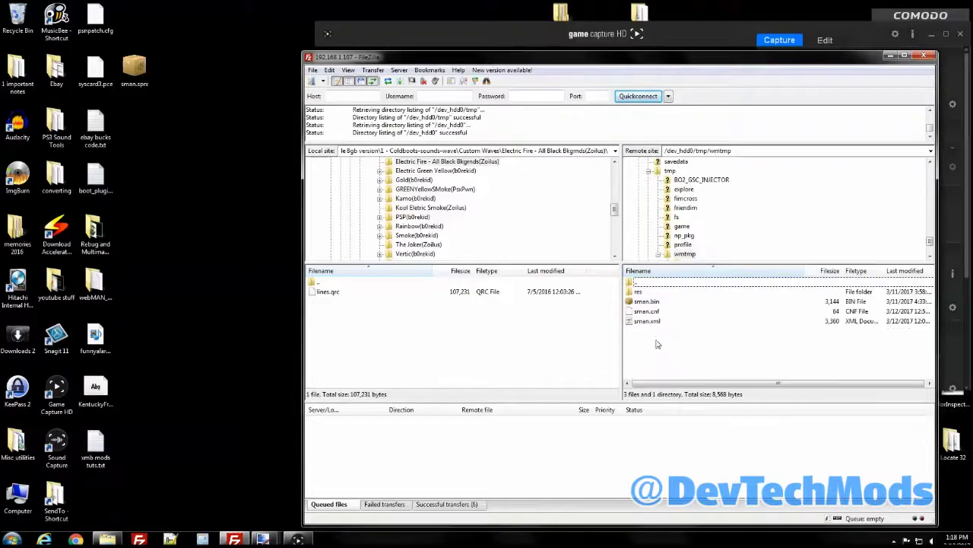
pyautogui.doubleClick(640, 292)
pyautogui.scroll(-1, 658, 327)
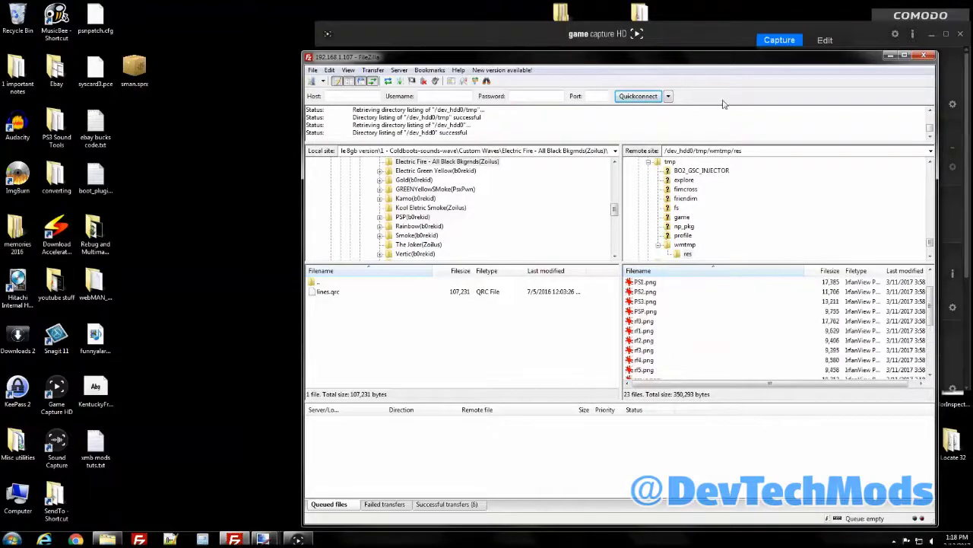
pyautogui.moveTo(704, 64); pyautogui.dragTo(332, 53)
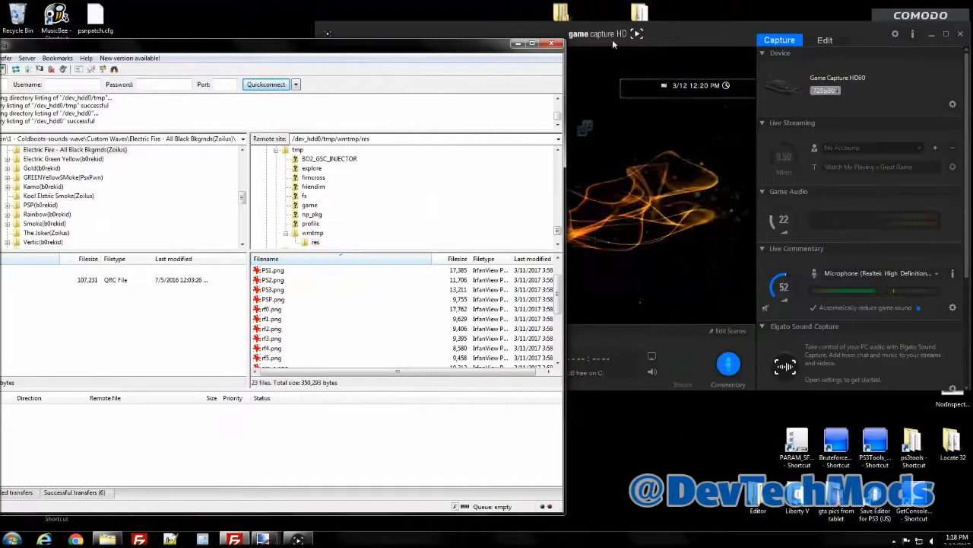
pyautogui.click(660, 32)
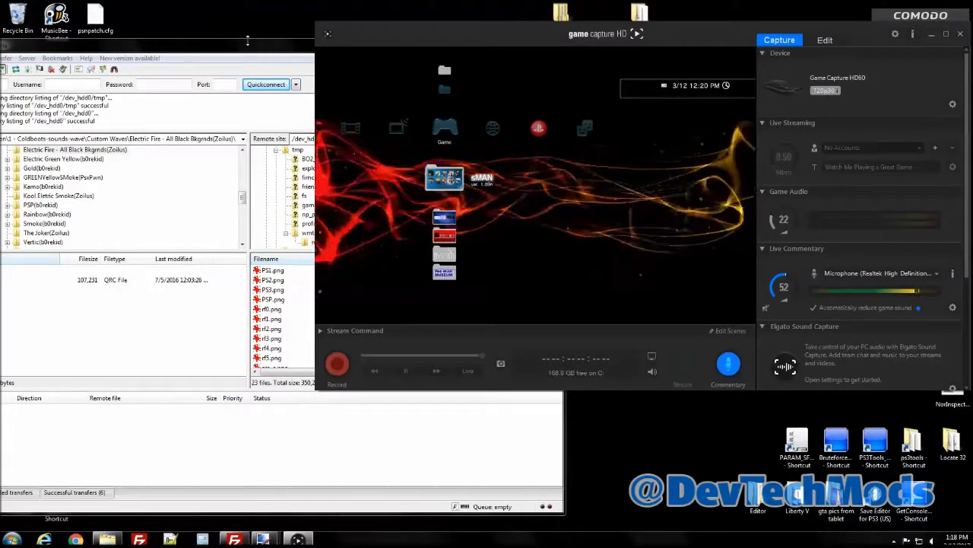
pyautogui.click(297, 49)
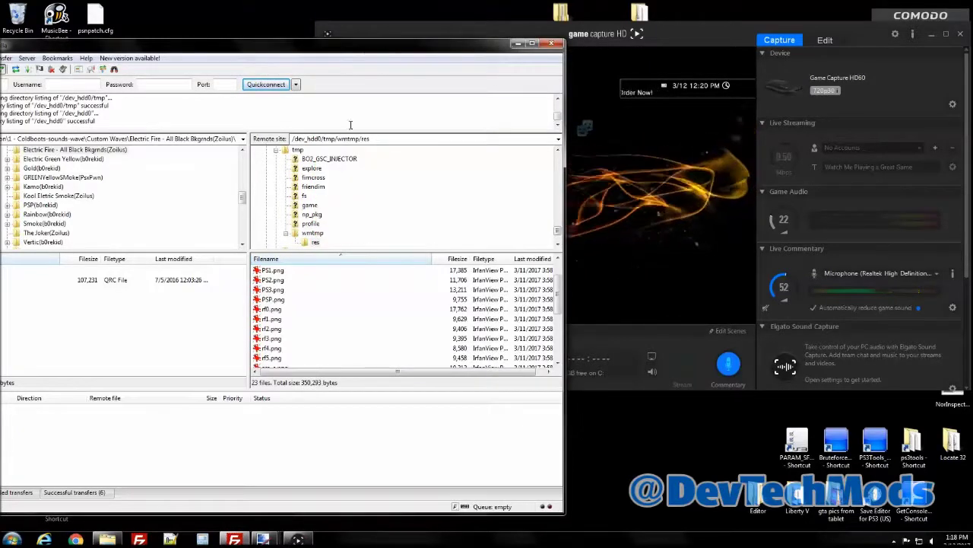
pyautogui.click(272, 320)
pyautogui.scroll(-2, 273, 323)
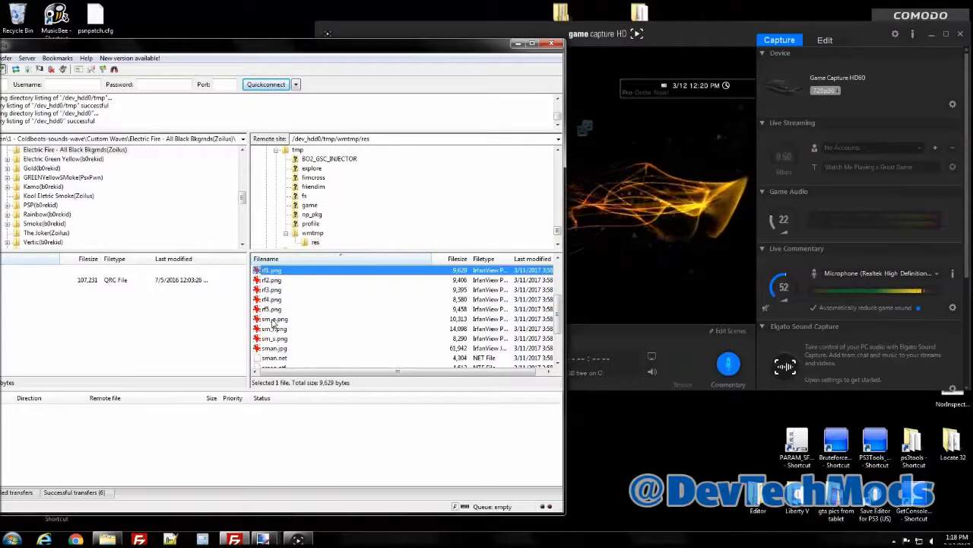
pyautogui.scroll(-1, 276, 313)
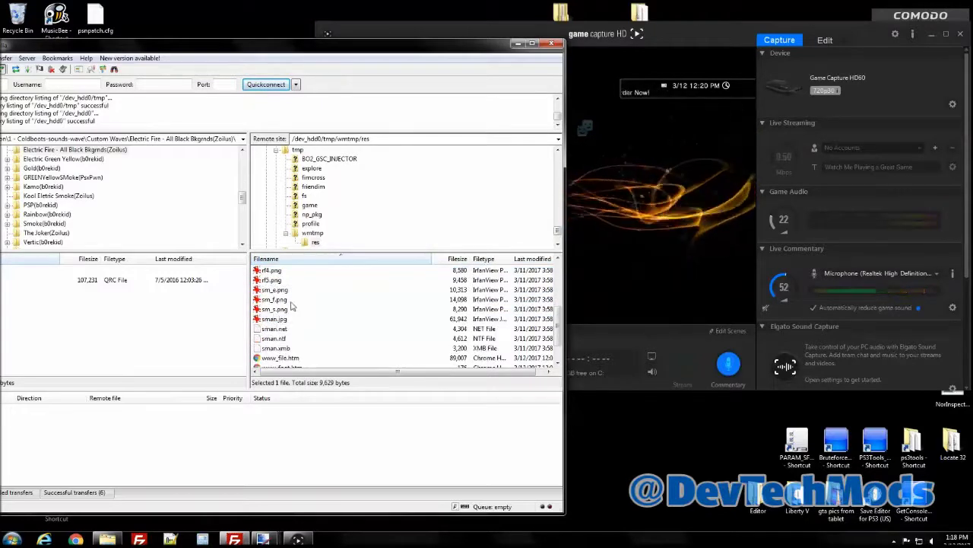
pyautogui.click(280, 309)
pyautogui.scroll(4, 280, 310)
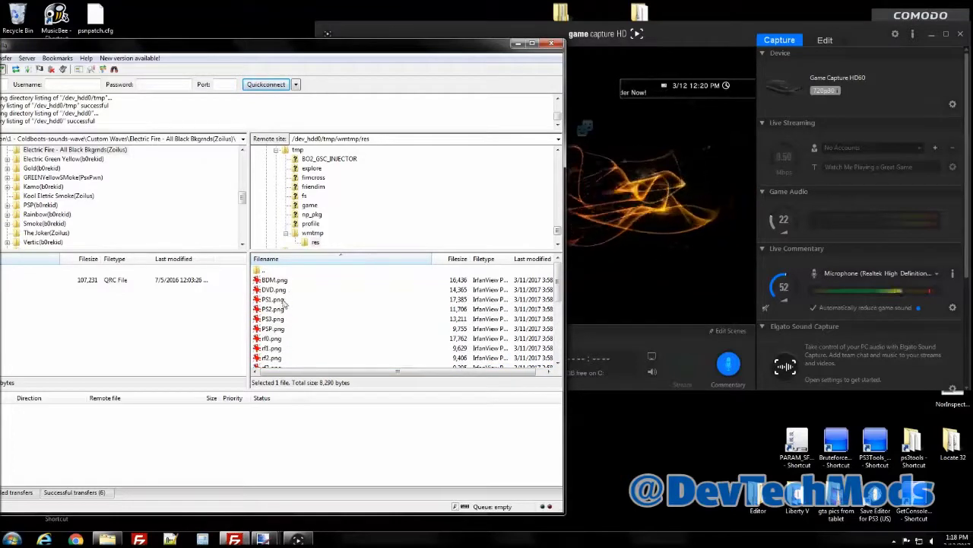
pyautogui.click(281, 300)
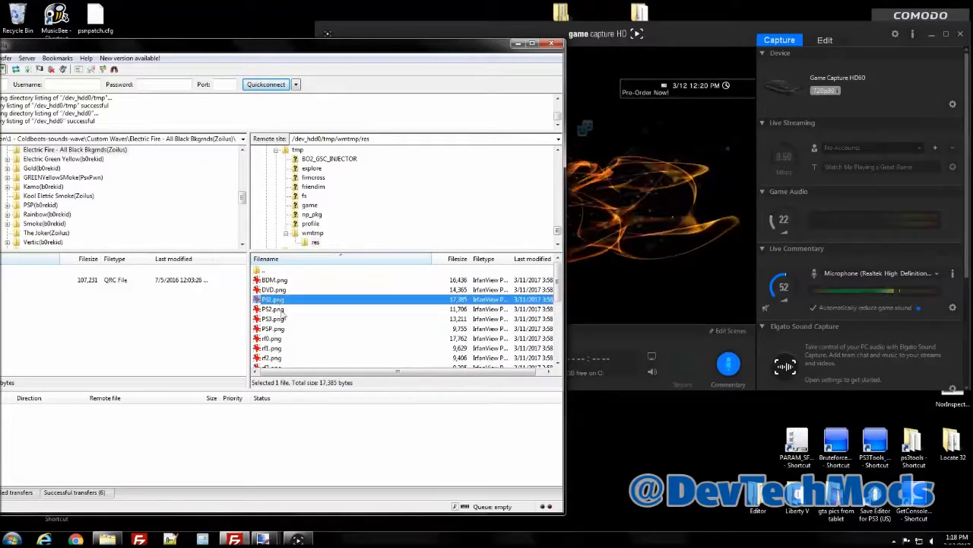
pyautogui.click(279, 310)
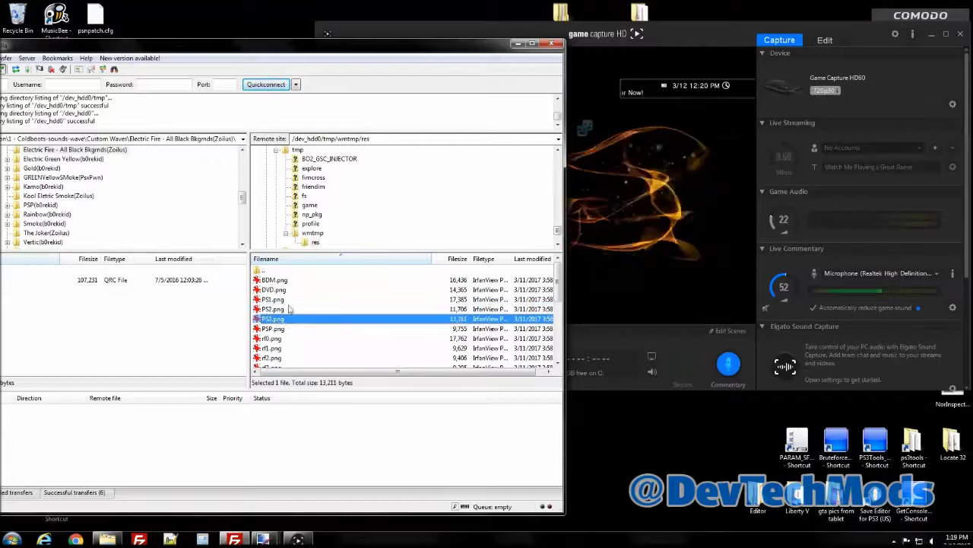
pyautogui.click(664, 36)
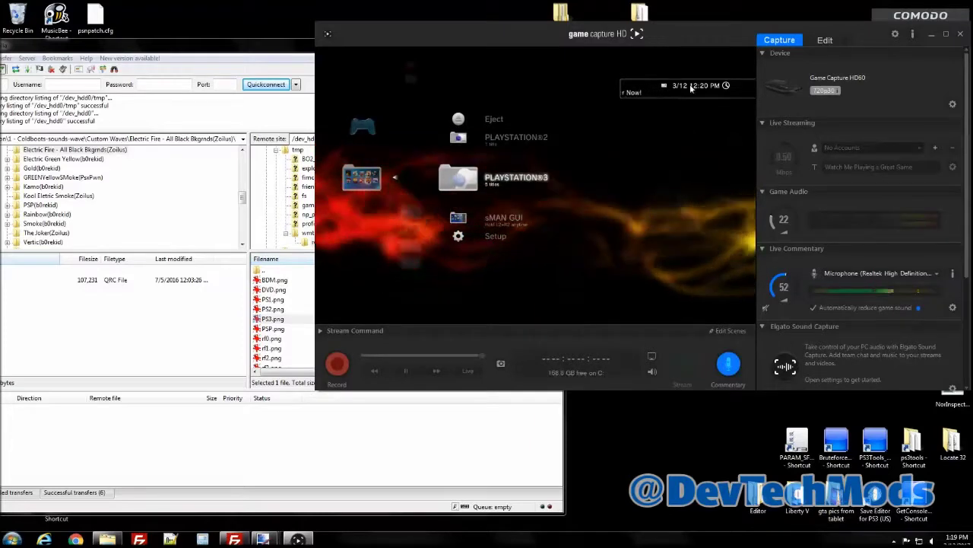
pyautogui.click(277, 309)
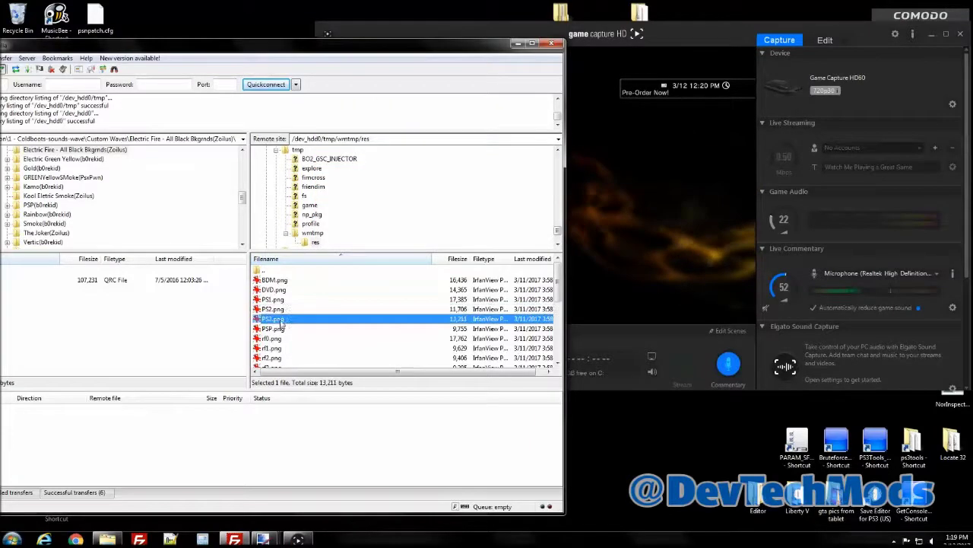
pyautogui.click(272, 299)
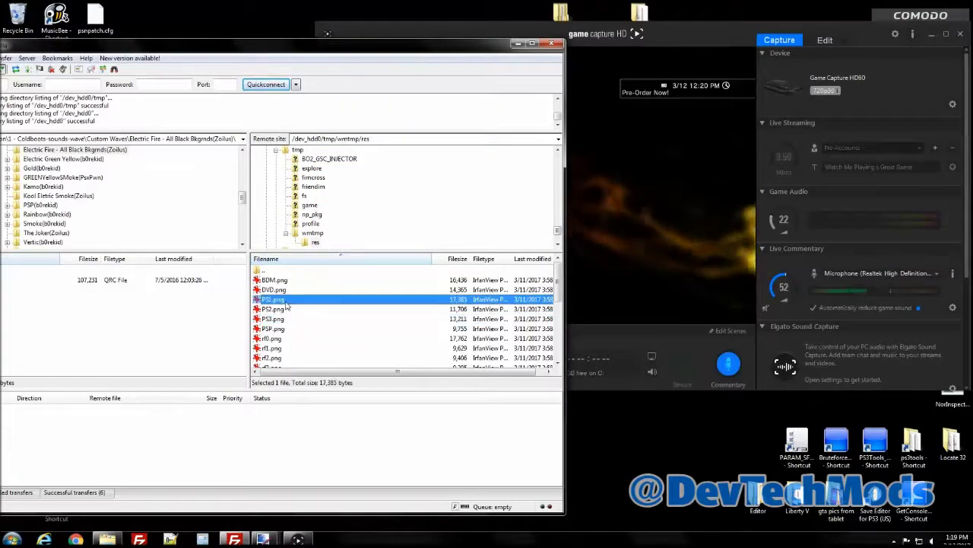
pyautogui.click(685, 40)
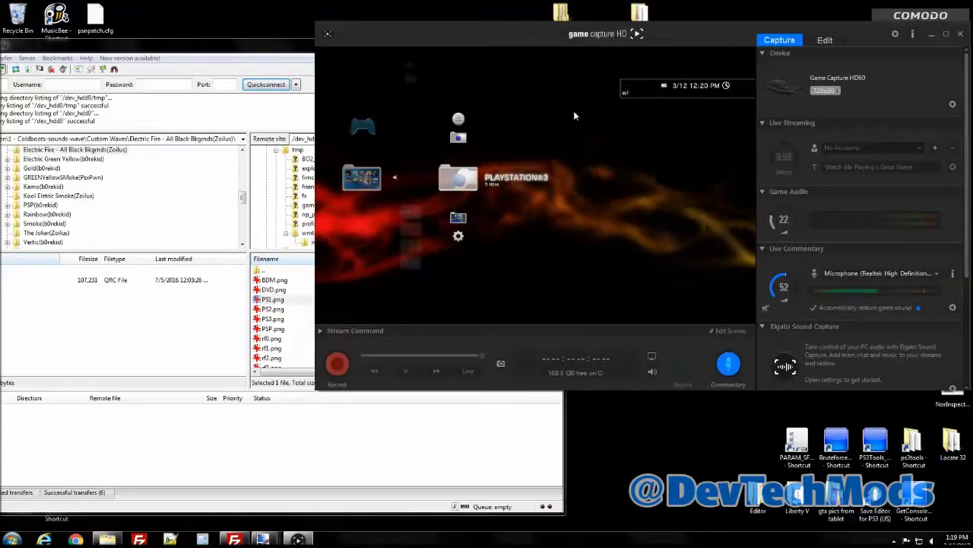
pyautogui.click(280, 318)
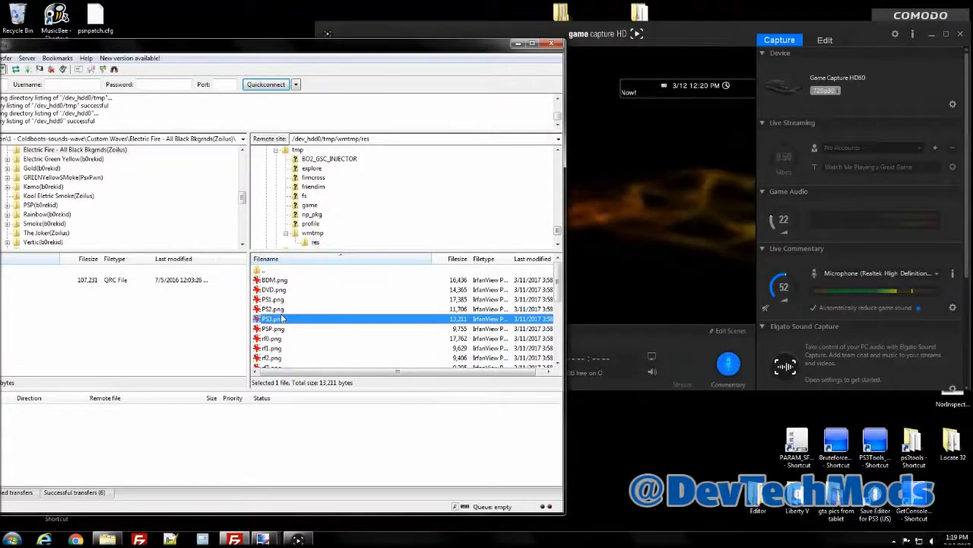
pyautogui.scroll(-3, 301, 351)
pyautogui.click(294, 340)
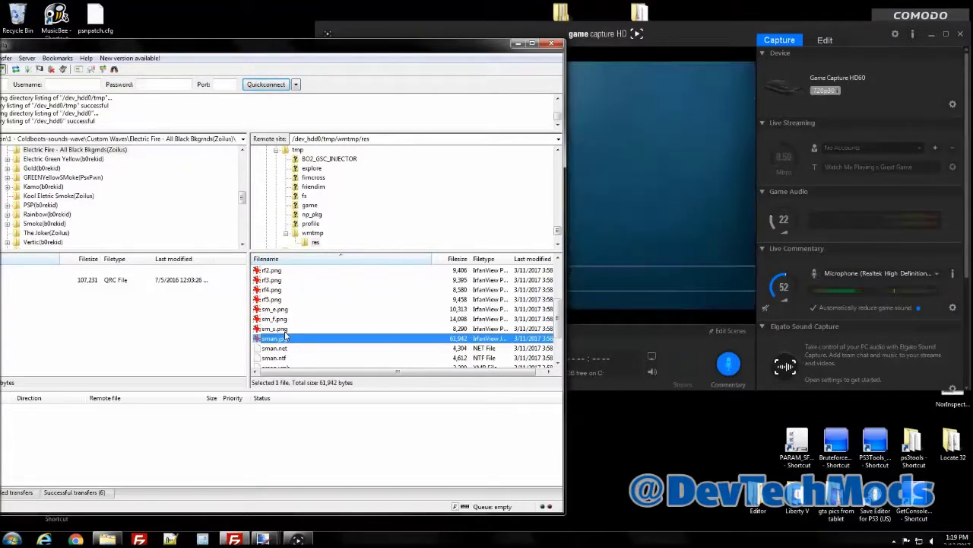
pyautogui.click(679, 42)
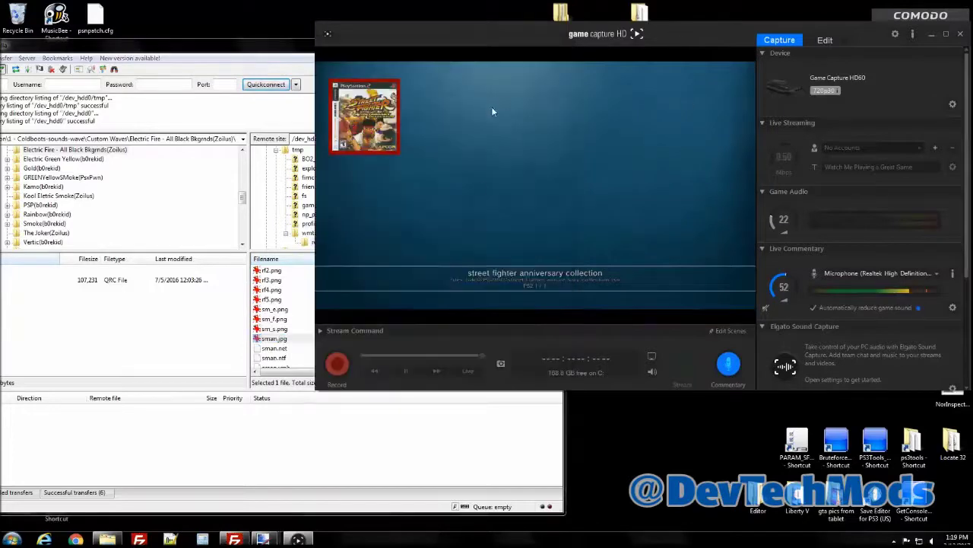
pyautogui.click(277, 341)
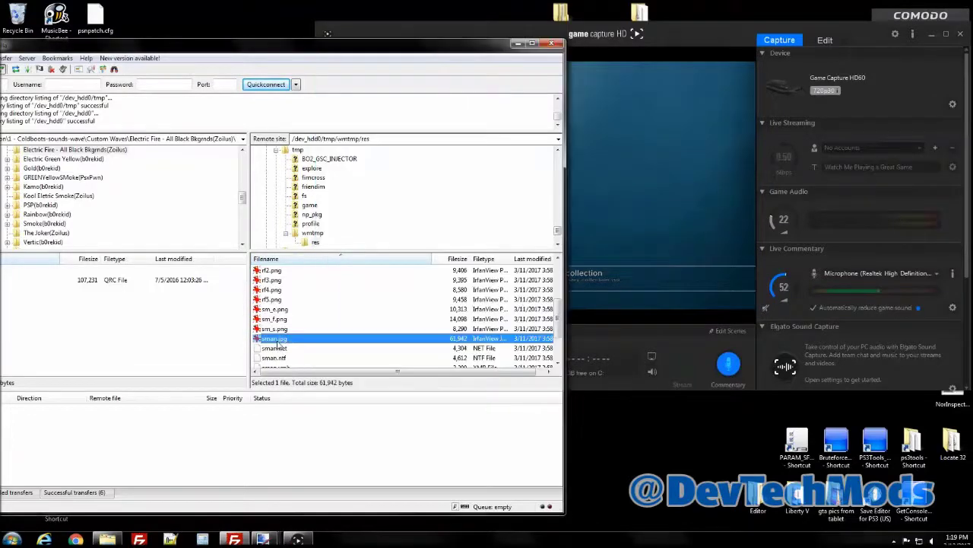
pyautogui.click(276, 338)
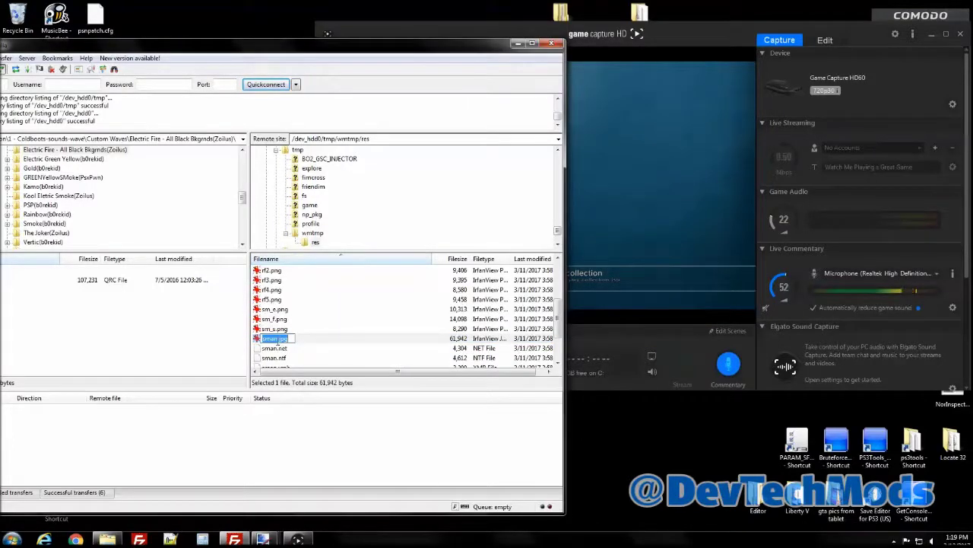
pyautogui.click(280, 329)
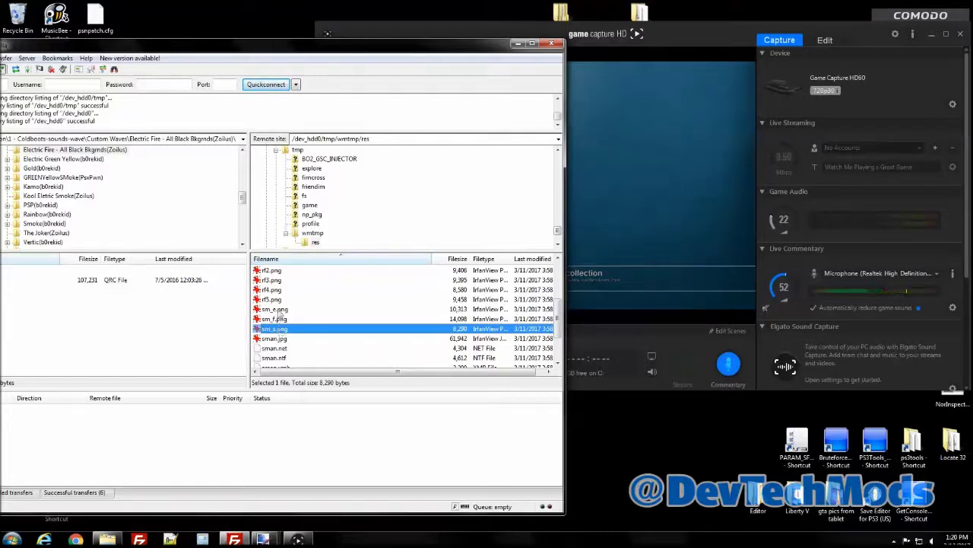
pyautogui.click(279, 310)
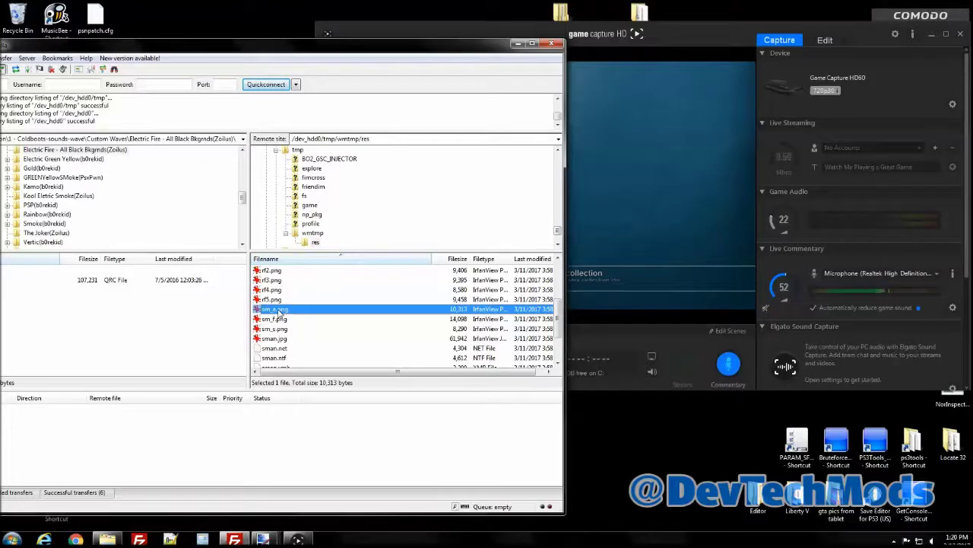
pyautogui.click(281, 291)
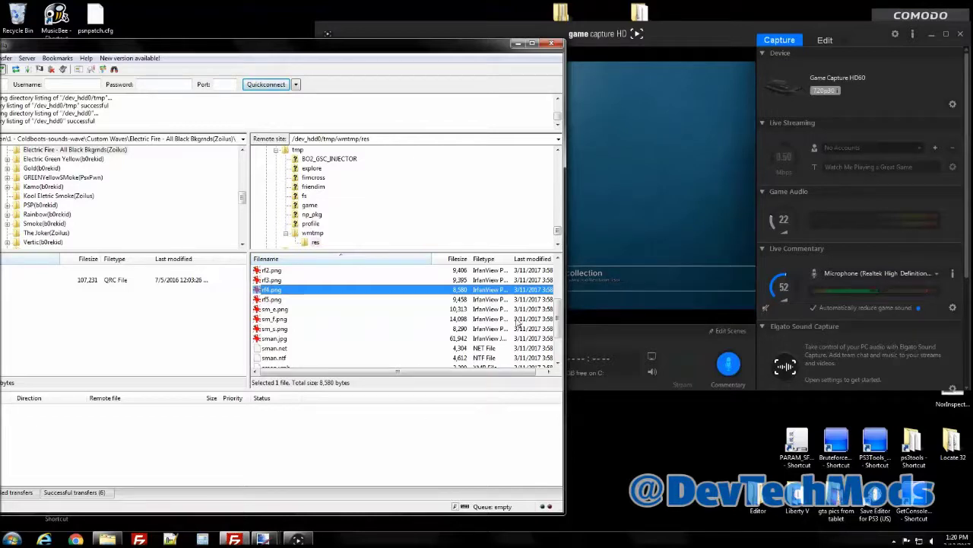
# Step: Climb from res through wmtmp and tmp back to dev_hdd0, then open the game folder
pyautogui.moveTo(558, 324); pyautogui.dragTo(559, 270)
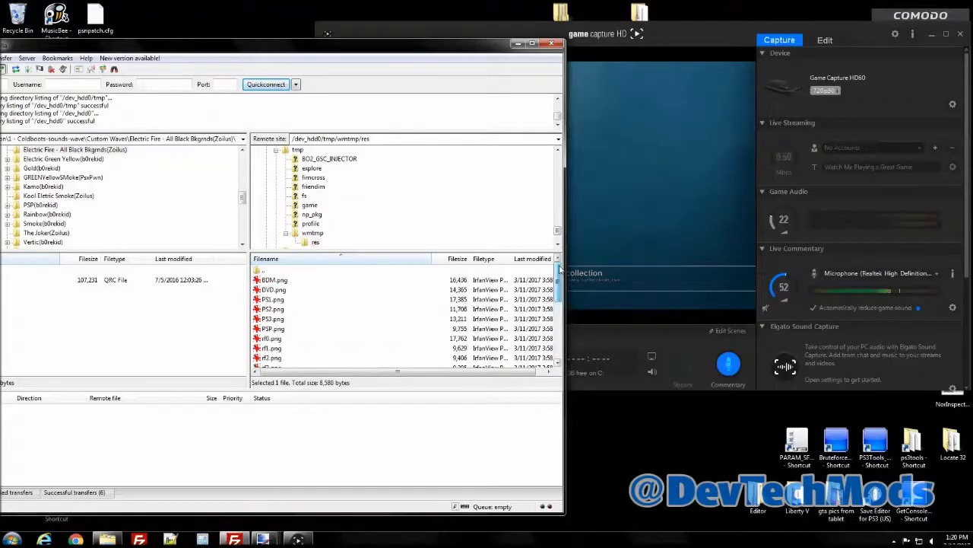
pyautogui.click(272, 272)
pyautogui.doubleClick(271, 272)
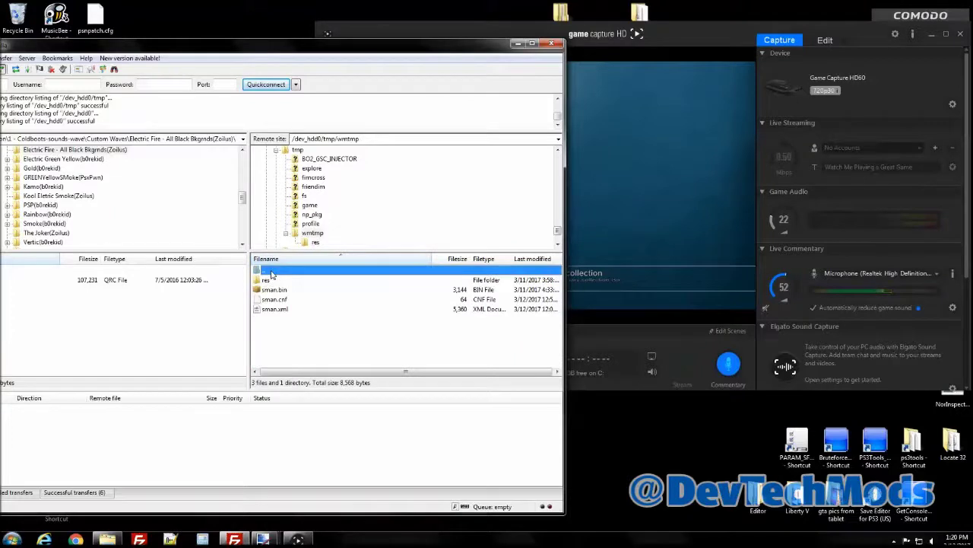
pyautogui.doubleClick(273, 275)
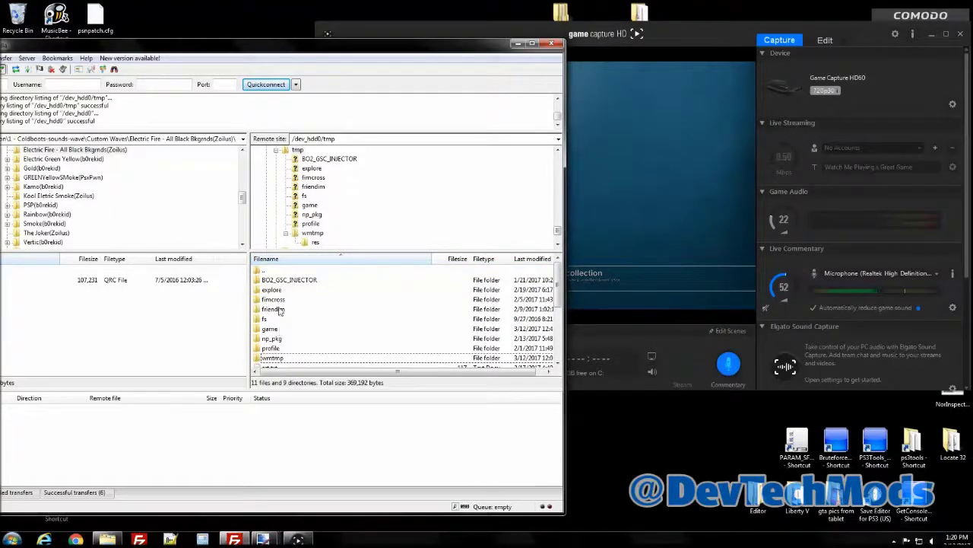
pyautogui.doubleClick(268, 272)
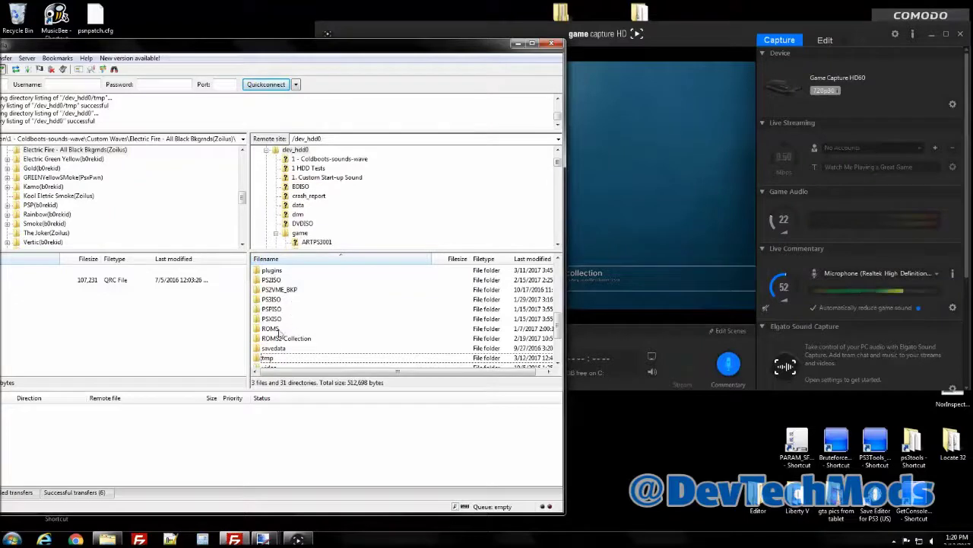
pyautogui.scroll(1, 287, 305)
pyautogui.scroll(2, 279, 305)
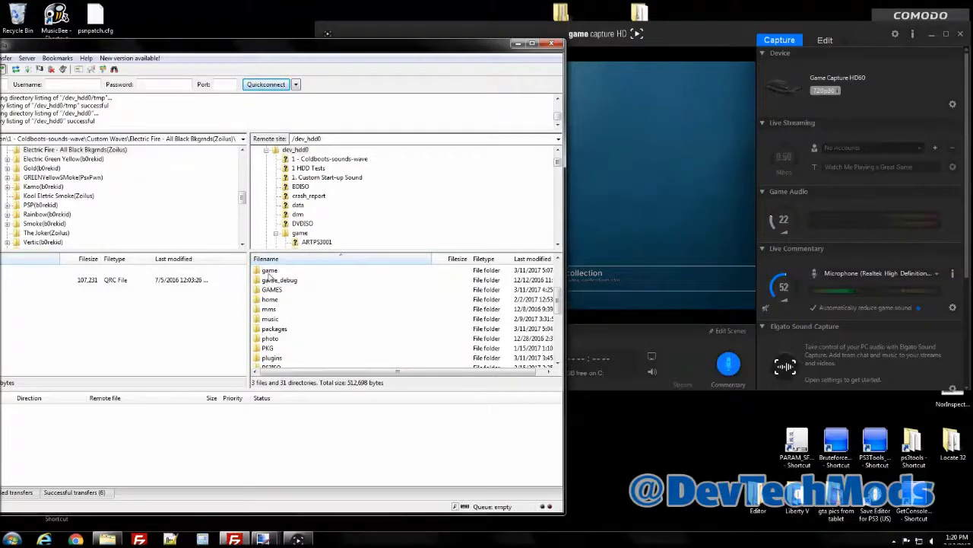
pyautogui.doubleClick(269, 273)
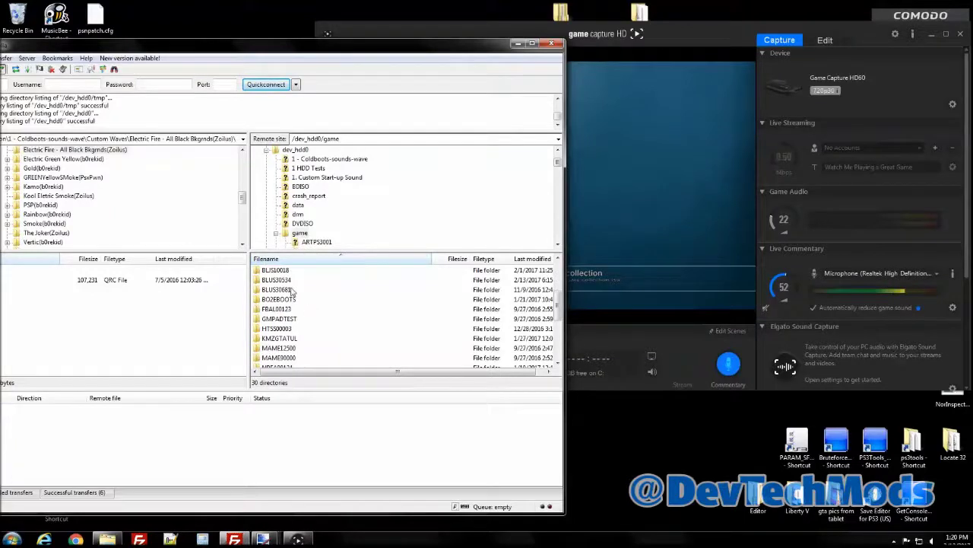
# Step: Open the FBAL00123 folder to list its ICON0.PNG and PIC1.PNG images
pyautogui.scroll(-1, 287, 293)
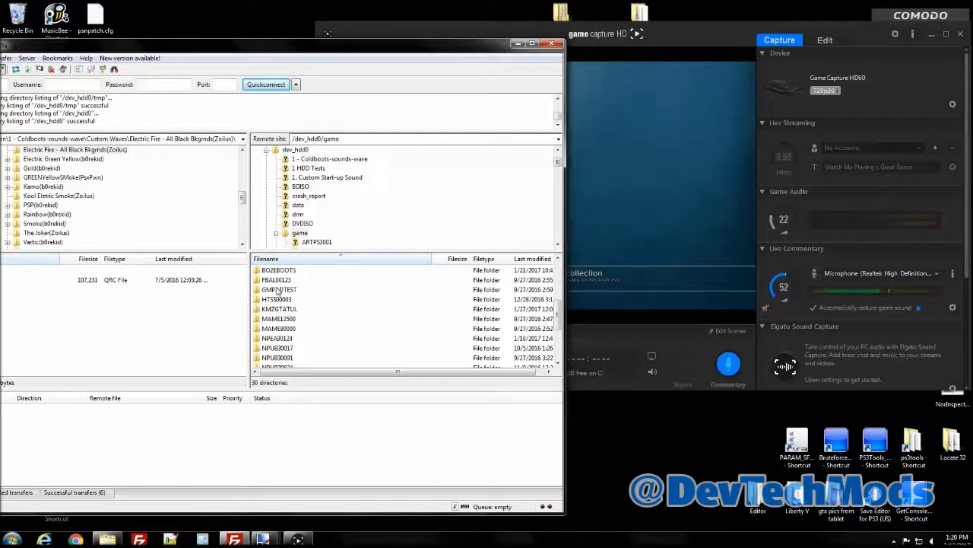
pyautogui.click(279, 290)
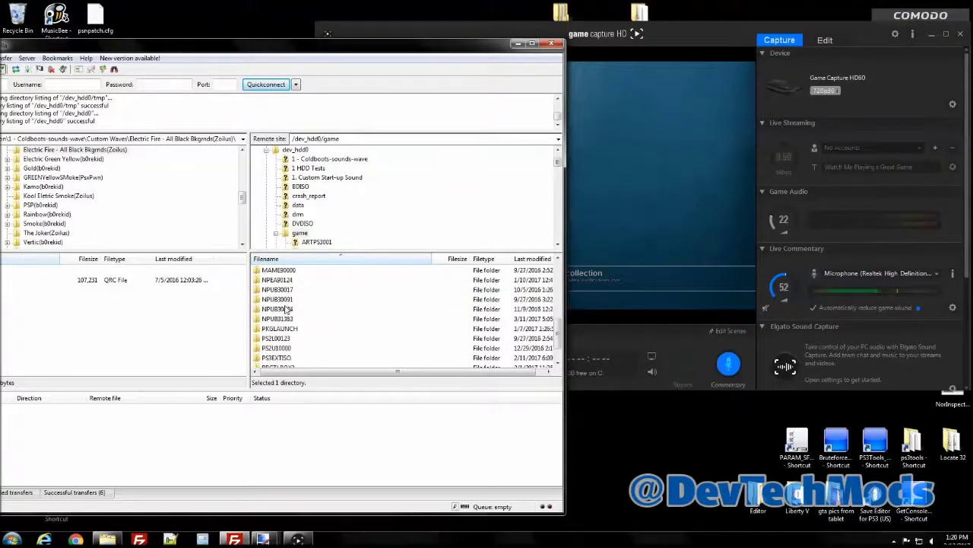
pyautogui.click(278, 282)
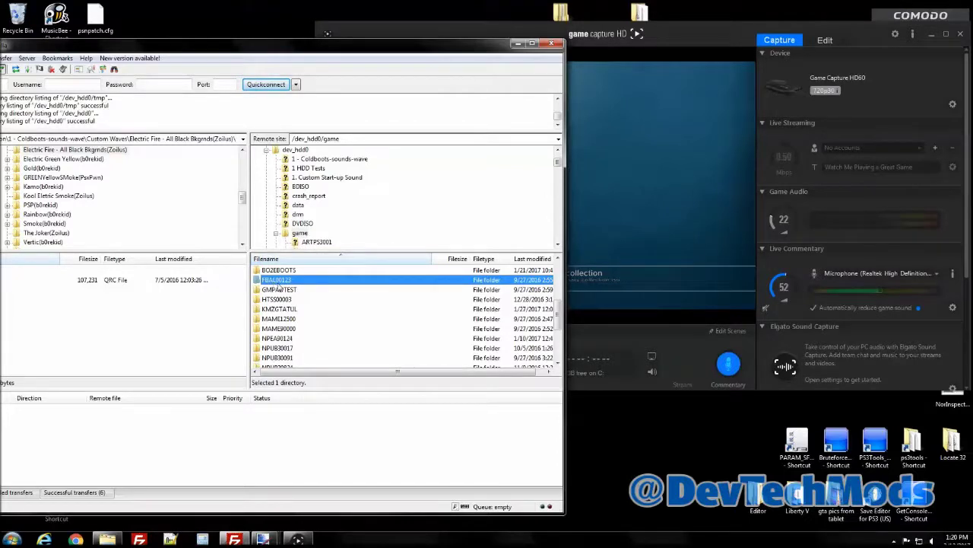
pyautogui.doubleClick(280, 281)
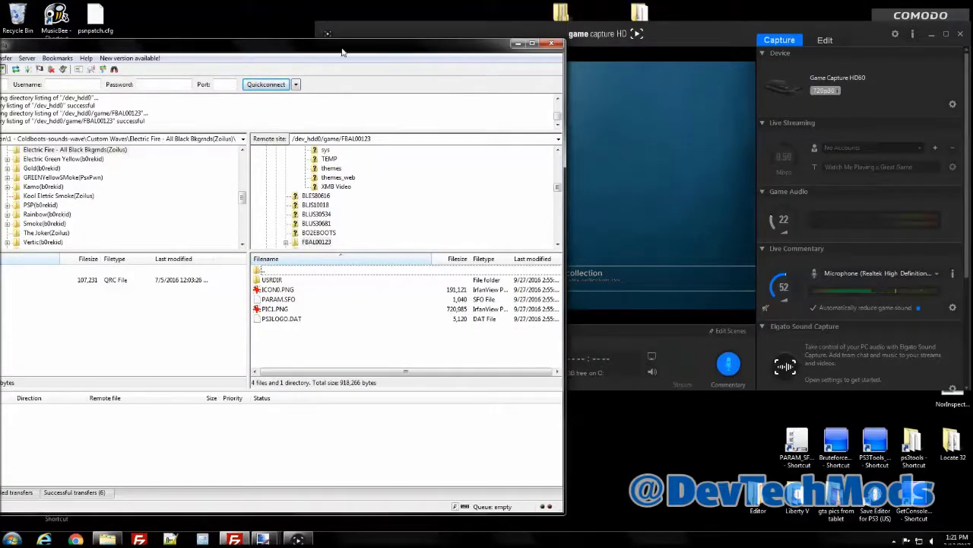
# Step: Copy FB Alpha's PIC1.PNG to the desktop, close its preview, and open FBAL00123/USRDIR
pyautogui.moveTo(344, 52); pyautogui.dragTo(734, 49)
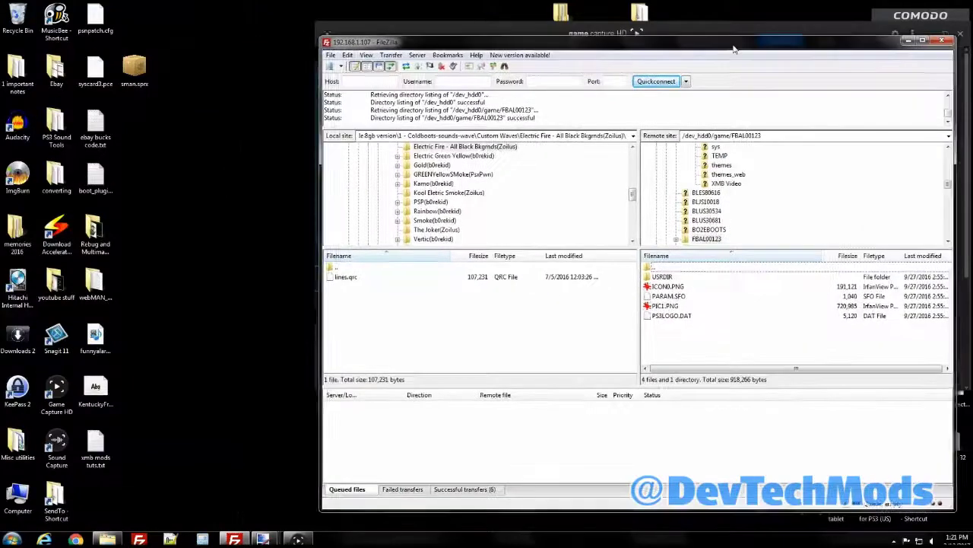
pyautogui.click(672, 307)
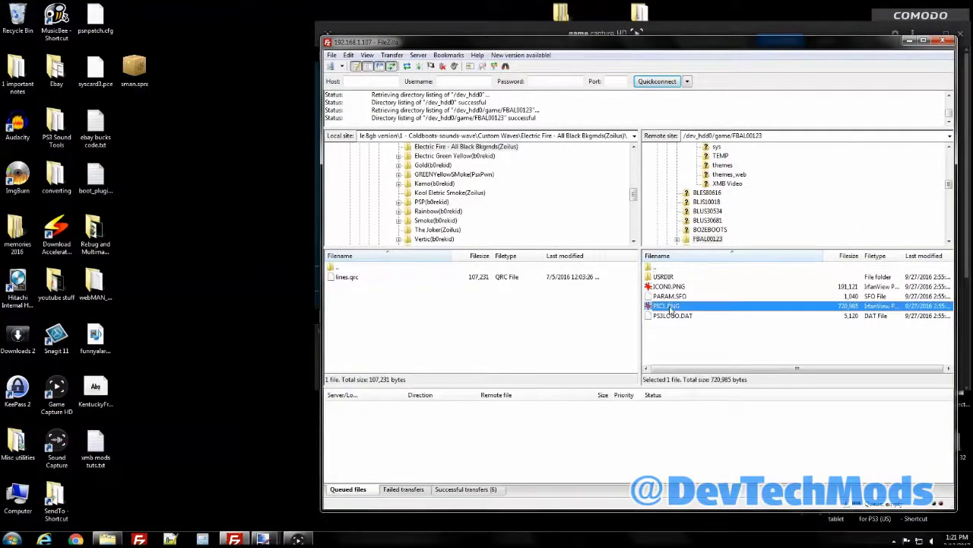
pyautogui.moveTo(335, 304); pyautogui.dragTo(95, 293)
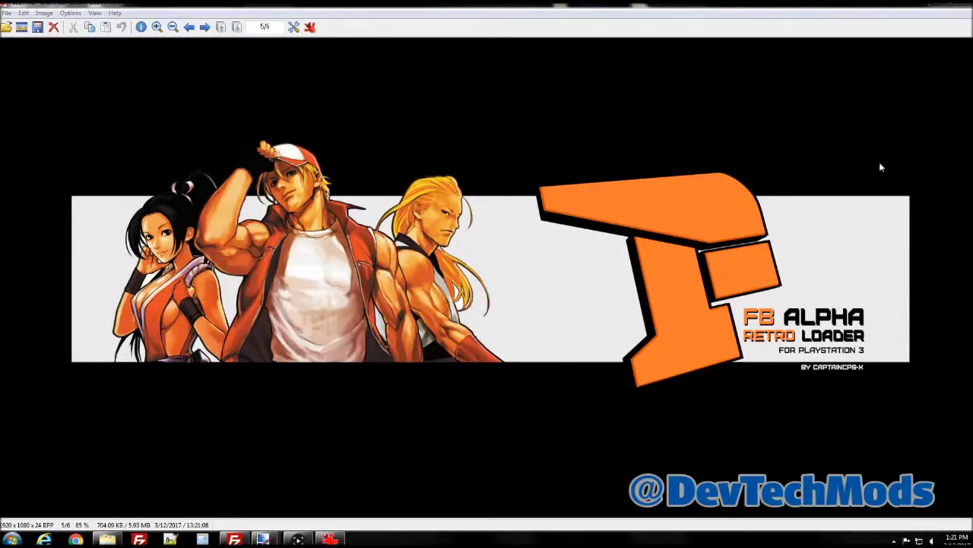
pyautogui.click(965, 8)
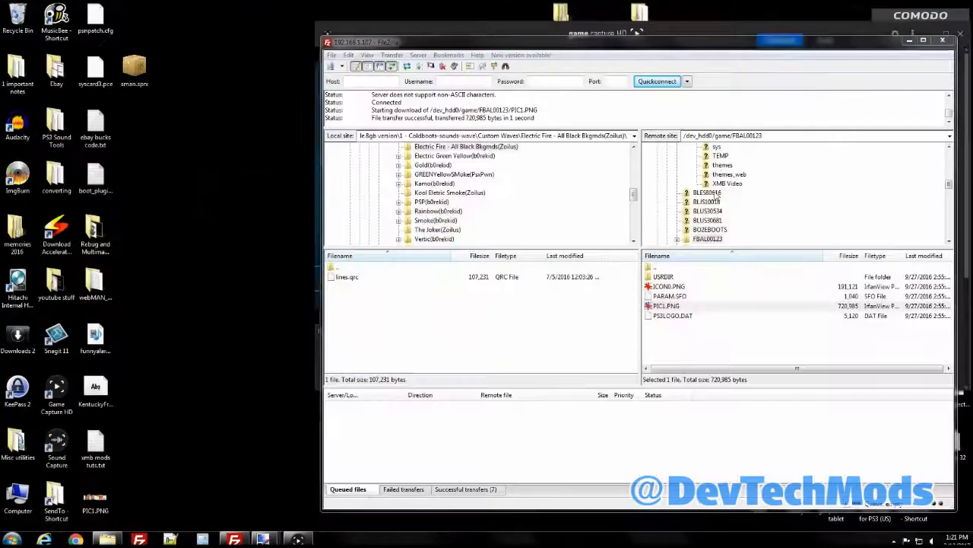
pyautogui.doubleClick(663, 277)
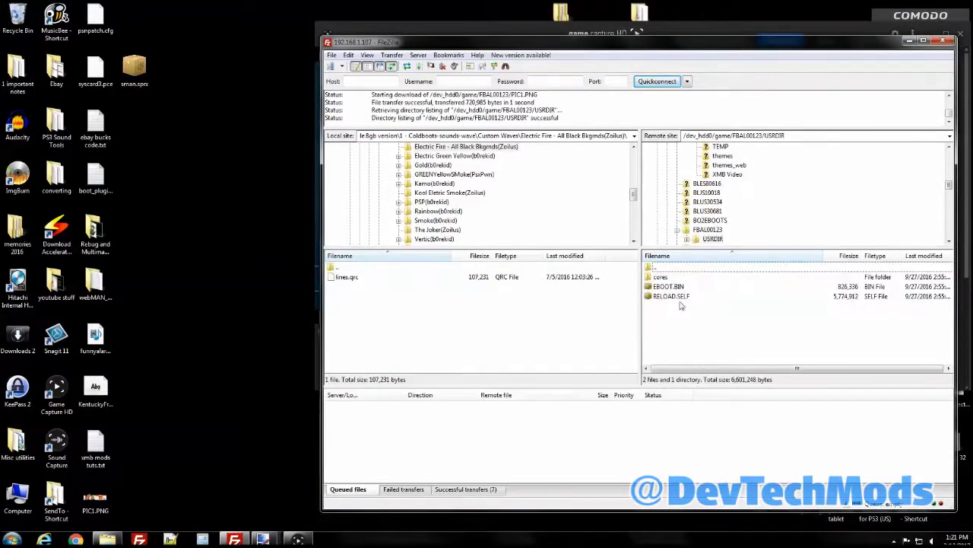
# Step: Open cores/borders/Menu and copy main-menu_1080p.png to the desktop, closing its preview
pyautogui.doubleClick(667, 278)
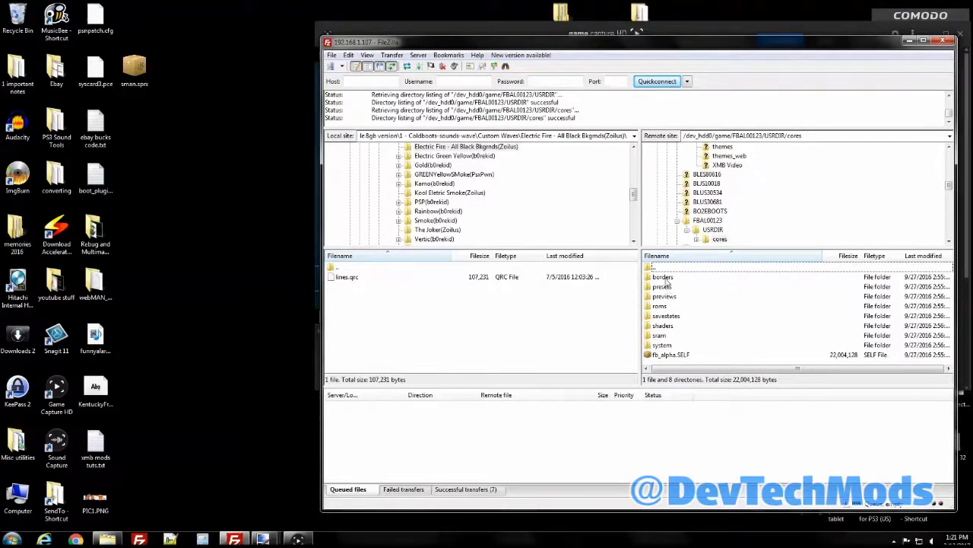
pyautogui.doubleClick(664, 278)
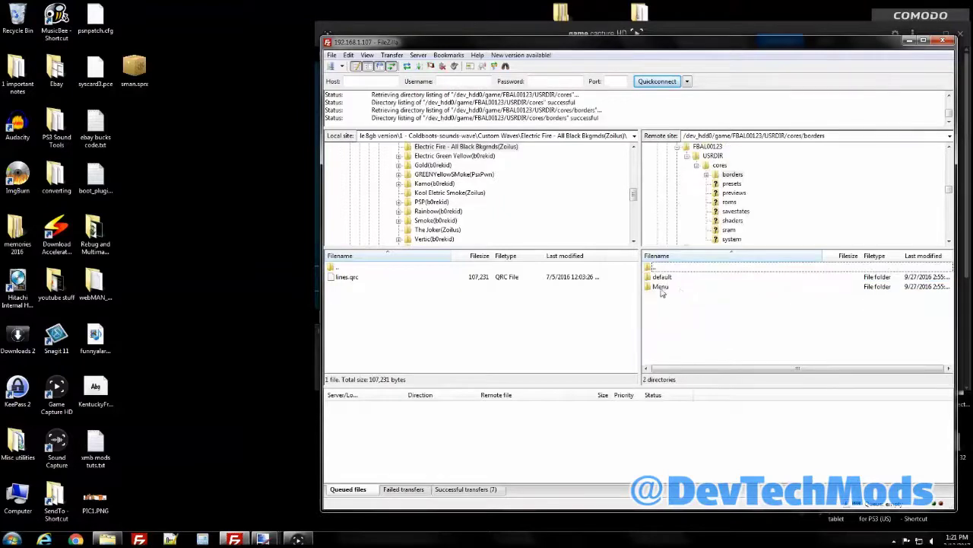
pyautogui.doubleClick(661, 288)
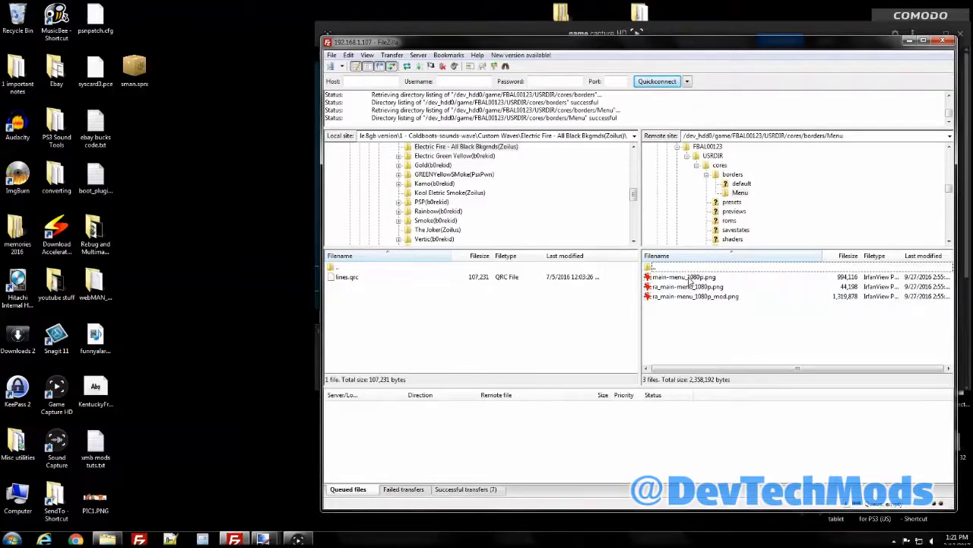
pyautogui.click(688, 279)
pyautogui.click(244, 289)
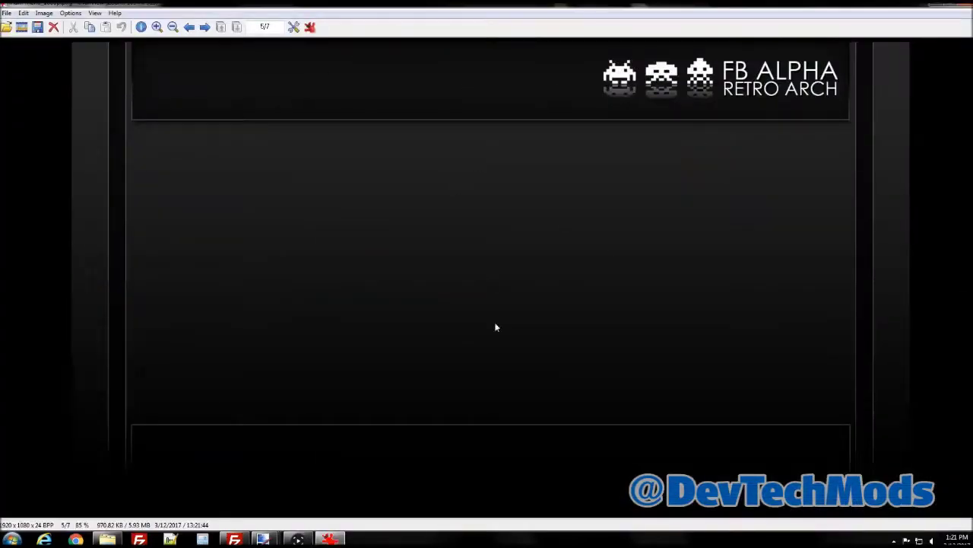
pyautogui.press('Escape')
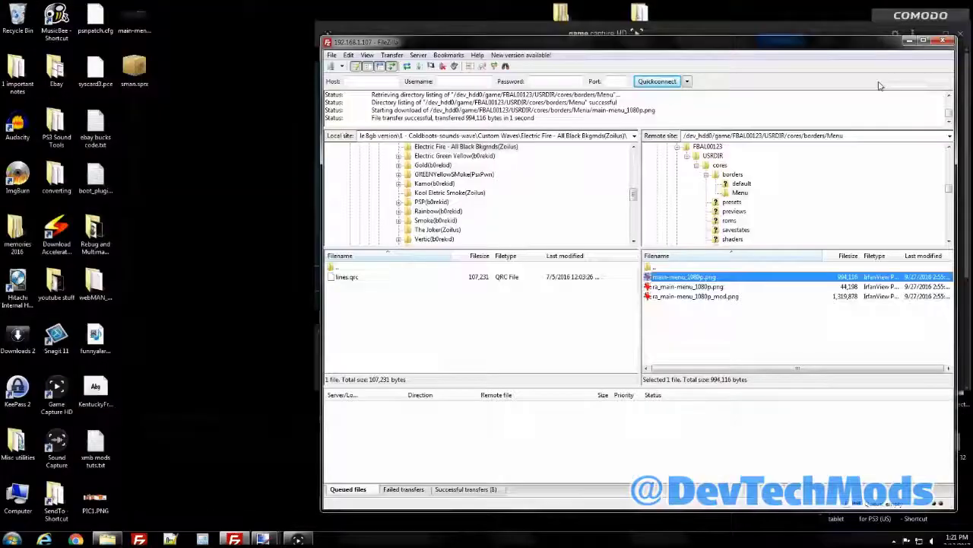
# Step: Go back up to /dev_hdd0/game and open RBGTLBOX2/USRDIR/img
pyautogui.doubleClick(662, 268)
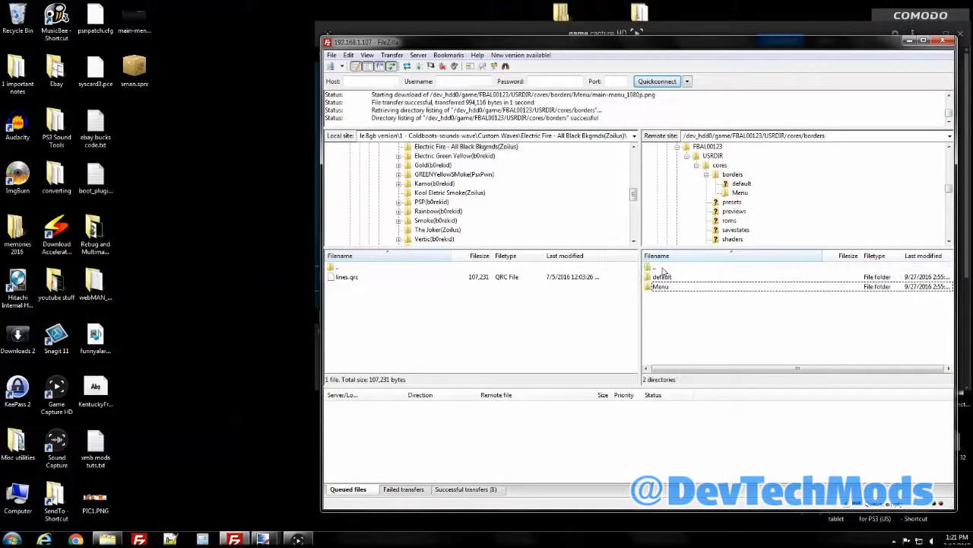
pyautogui.doubleClick(662, 269)
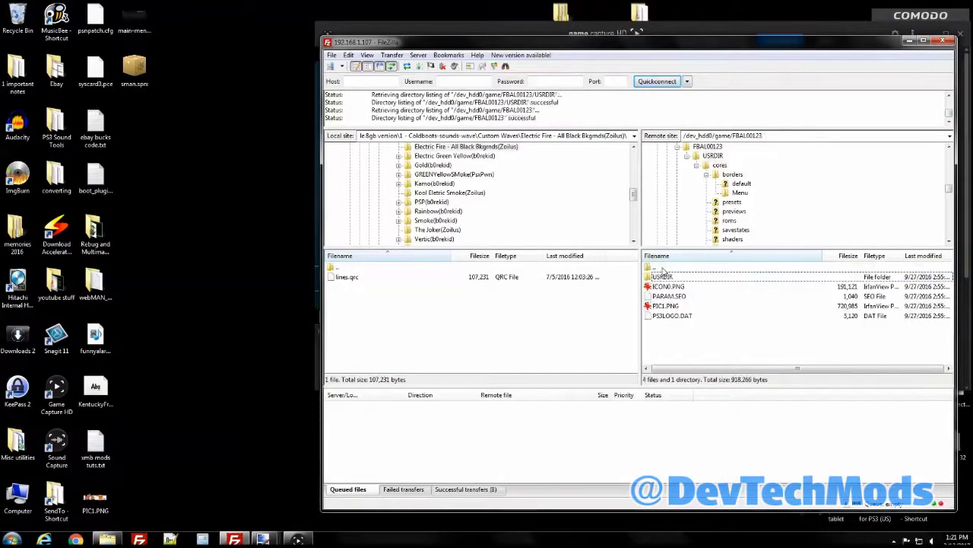
pyautogui.doubleClick(661, 268)
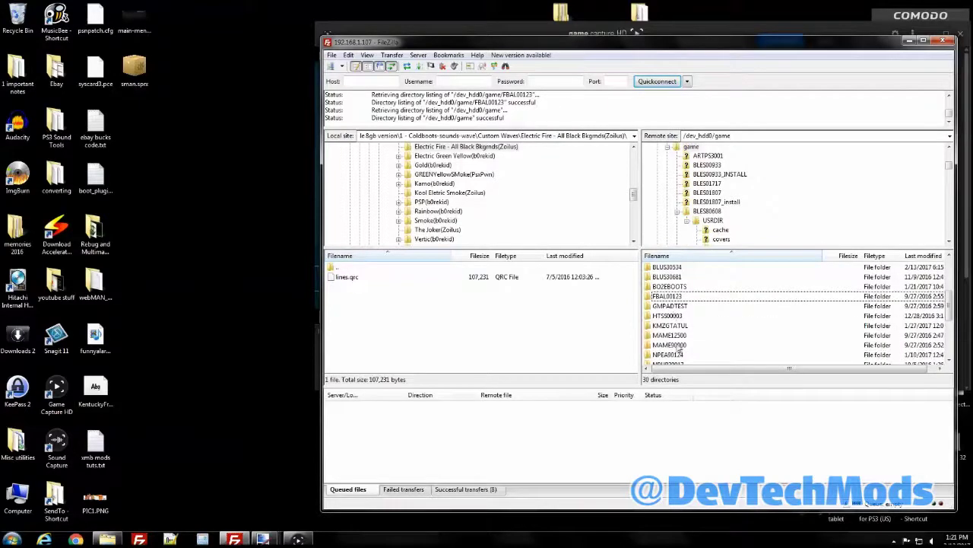
pyautogui.scroll(-2, 680, 335)
pyautogui.scroll(-2, 685, 353)
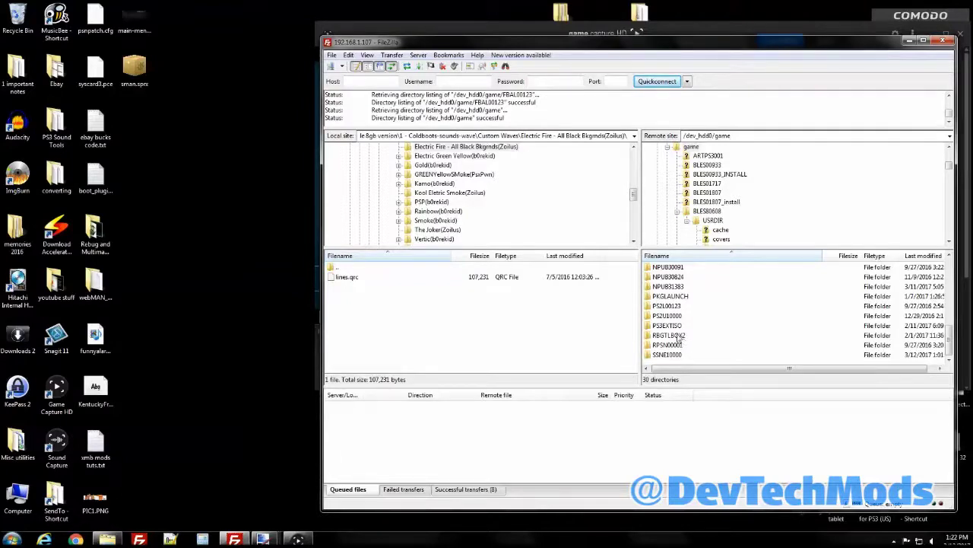
pyautogui.doubleClick(669, 335)
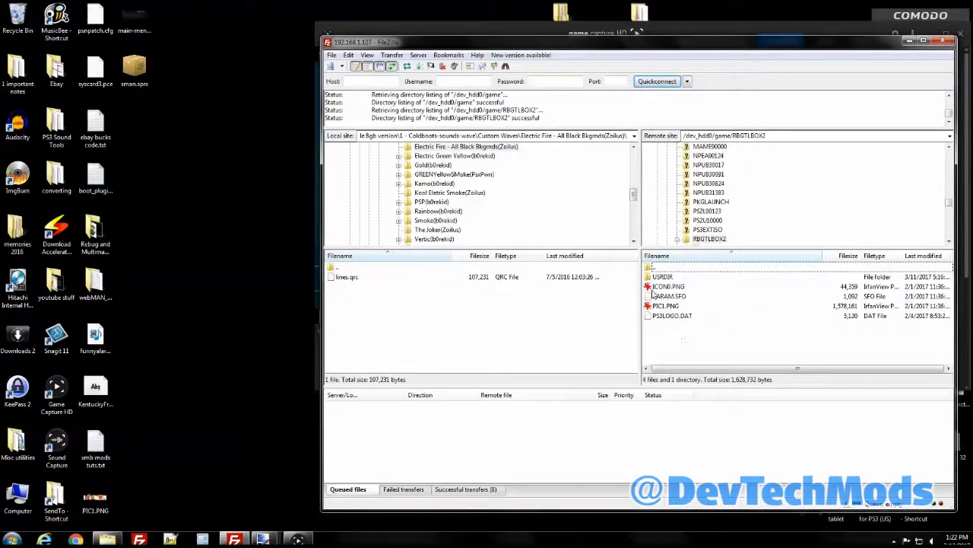
pyautogui.doubleClick(662, 278)
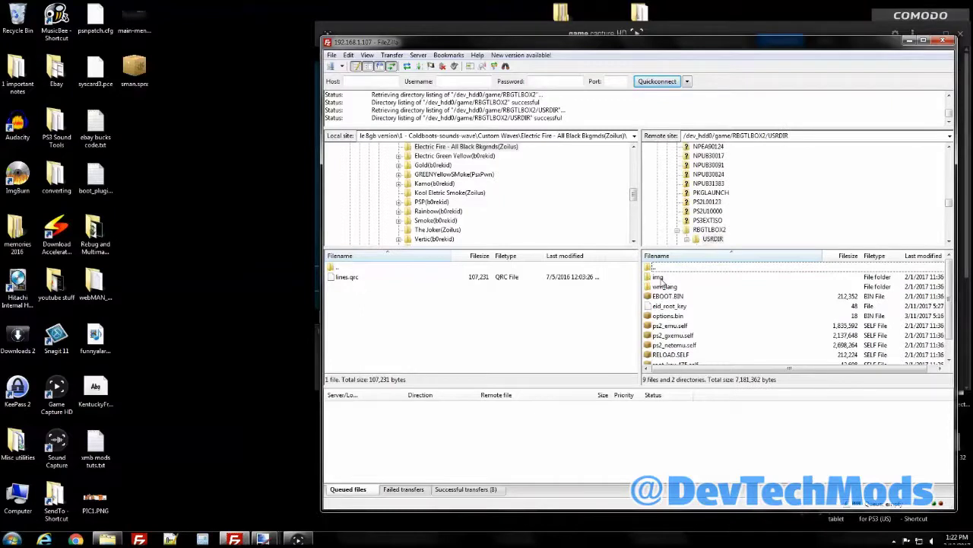
pyautogui.doubleClick(659, 279)
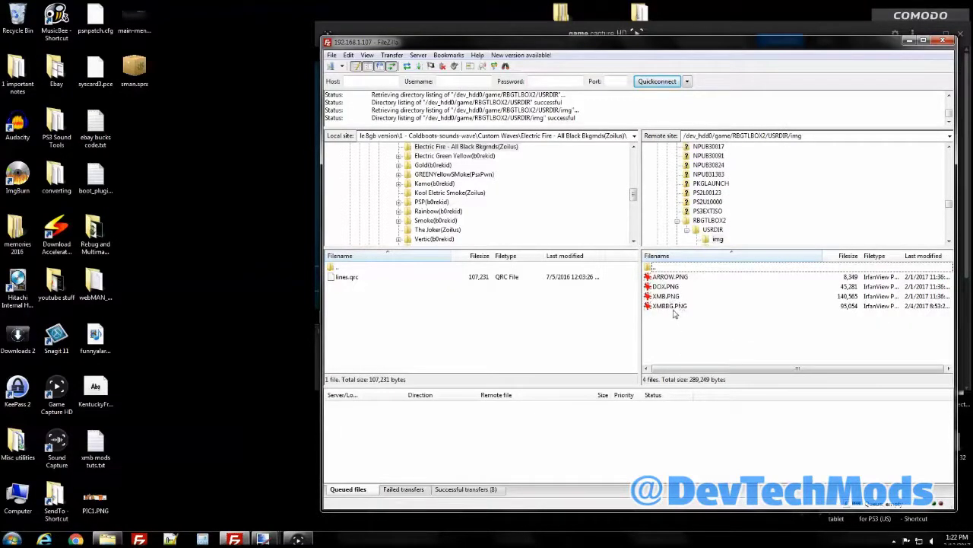
# Step: Download XMBBG.PNG to the desktop and preview it in IrfanView
pyautogui.moveTo(673, 308); pyautogui.dragTo(232, 293)
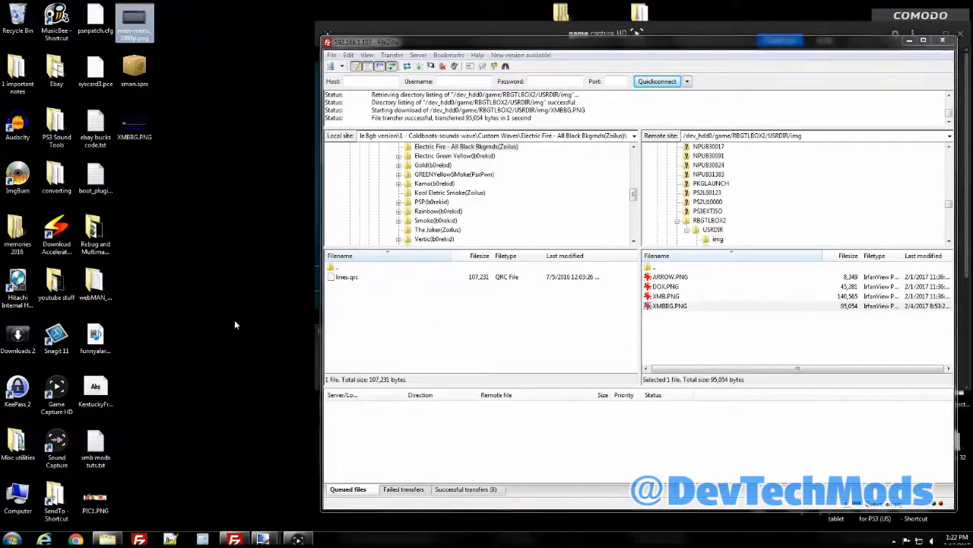
pyautogui.doubleClick(135, 127)
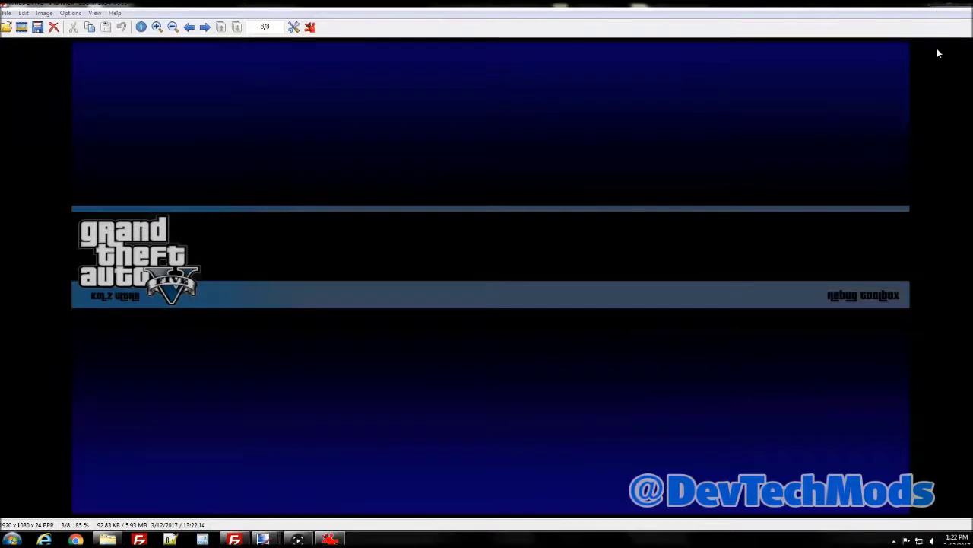
pyautogui.click(966, 7)
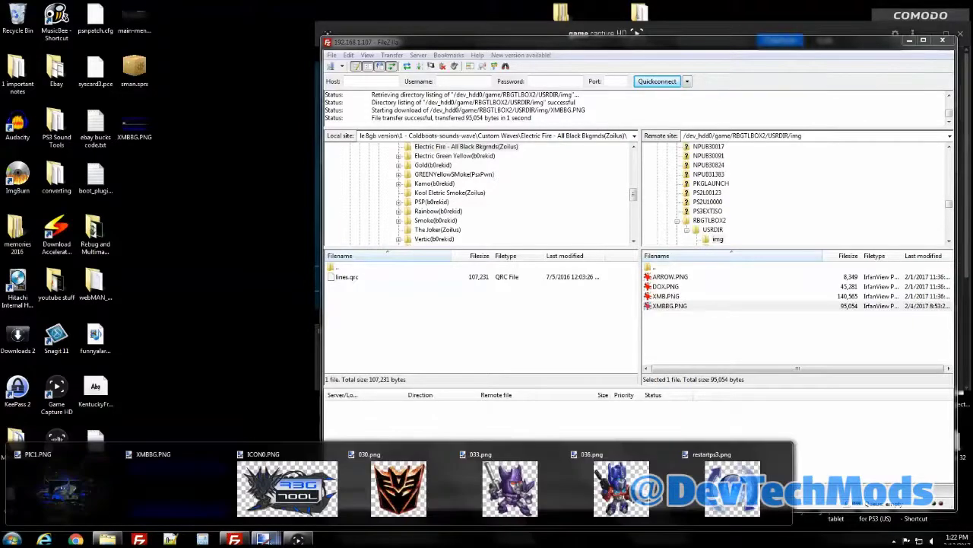
pyautogui.click(190, 502)
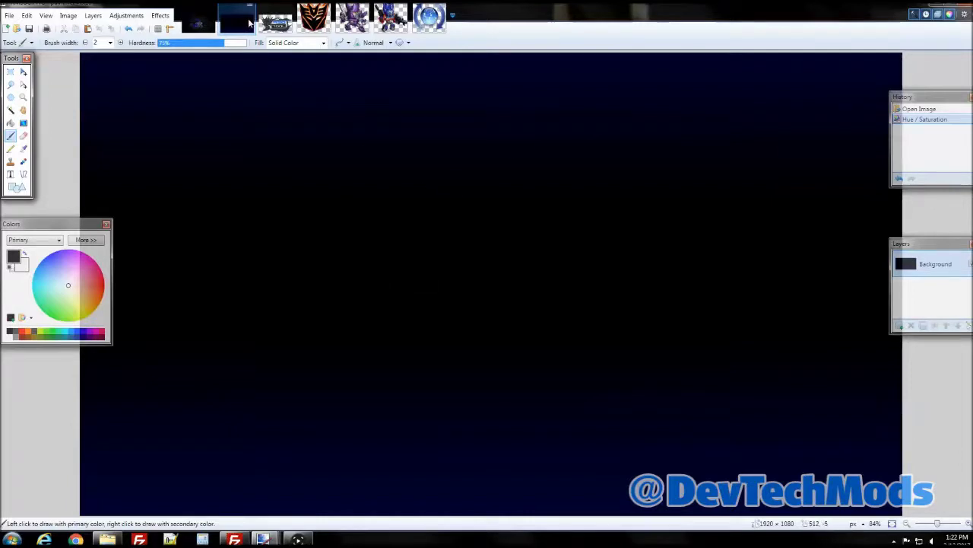
# Step: View the REBUG circuit-board image, open Hue/Saturation but cancel it, then close Paint.NET
pyautogui.click(275, 23)
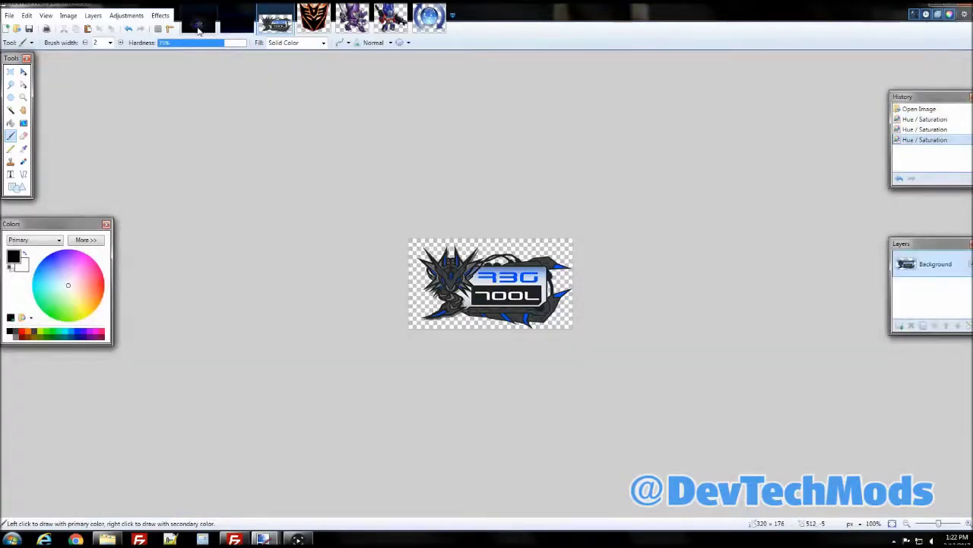
pyautogui.click(199, 29)
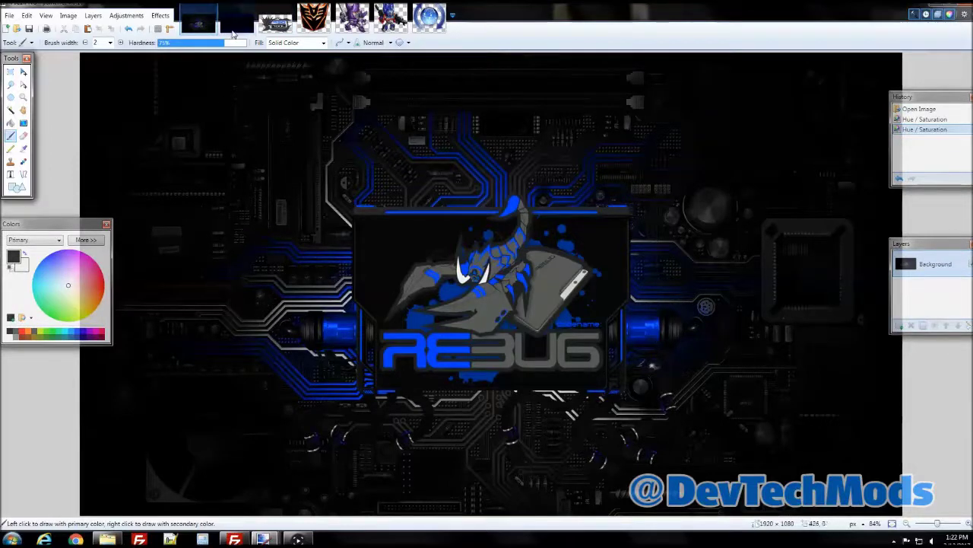
pyautogui.click(135, 18)
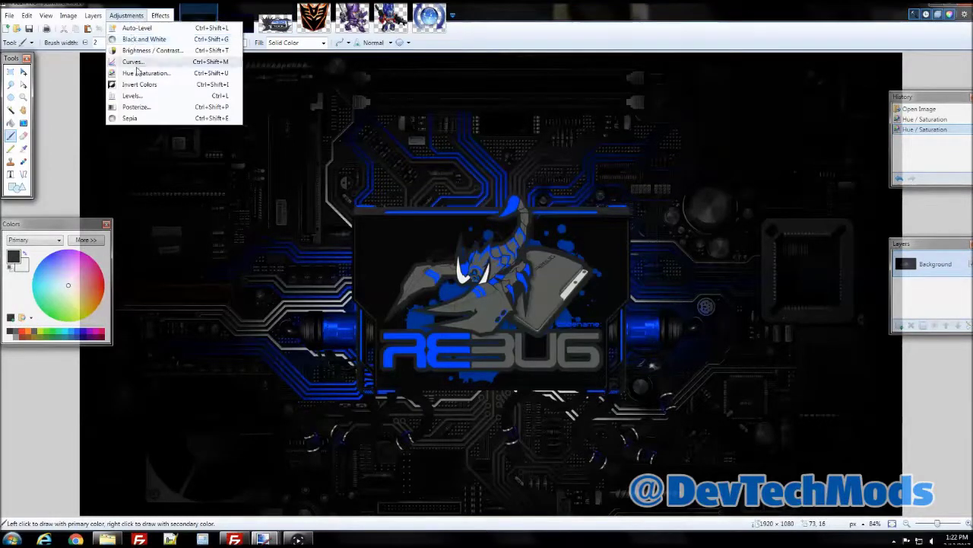
pyautogui.click(144, 73)
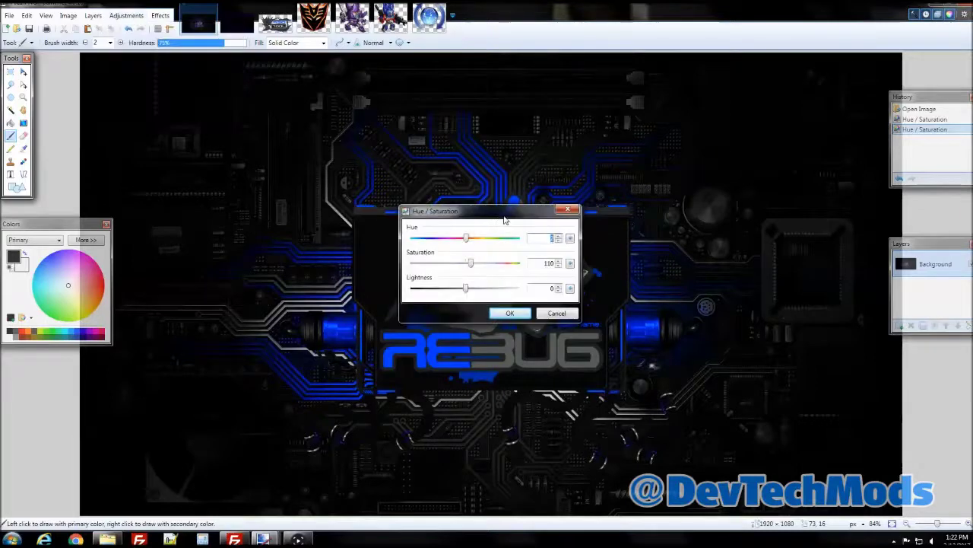
pyautogui.moveTo(505, 220)
pyautogui.mouseDown()
pyautogui.moveTo(791, 93)
pyautogui.moveTo(748, 112)
pyautogui.moveTo(707, 113)
pyautogui.moveTo(802, 113)
pyautogui.moveTo(758, 115)
pyautogui.moveTo(758, 137)
pyautogui.moveTo(793, 135)
pyautogui.moveTo(718, 141)
pyautogui.moveTo(763, 141)
pyautogui.mouseUp()
pyautogui.click(844, 187)
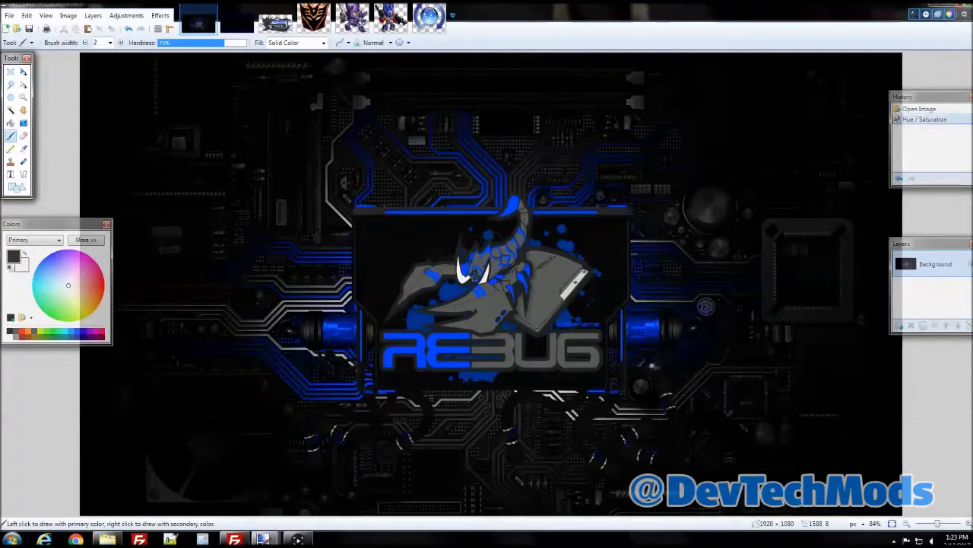
pyautogui.click(965, 8)
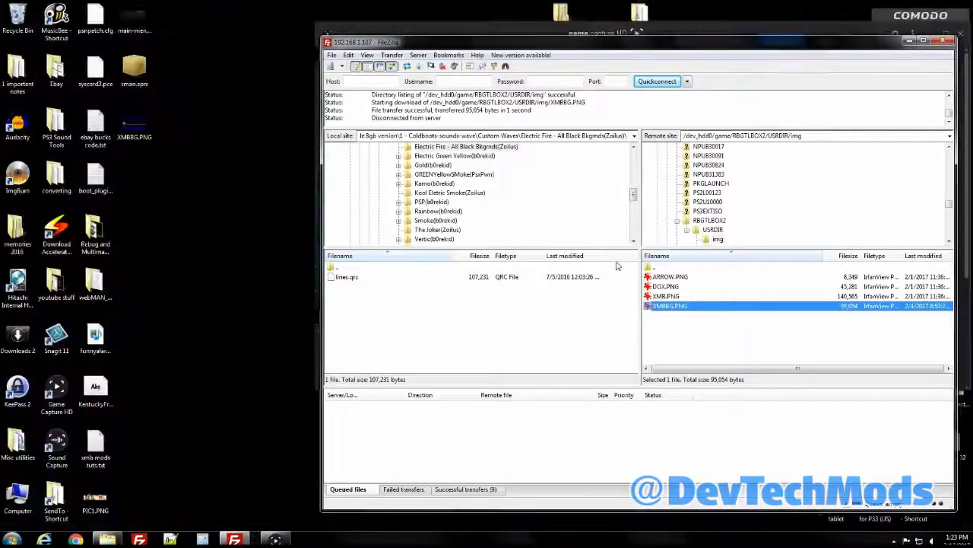
# Step: Climb from the RBGTLBOX2 img folder up through USRDIR back to /dev_hdd0/game
pyautogui.doubleClick(658, 268)
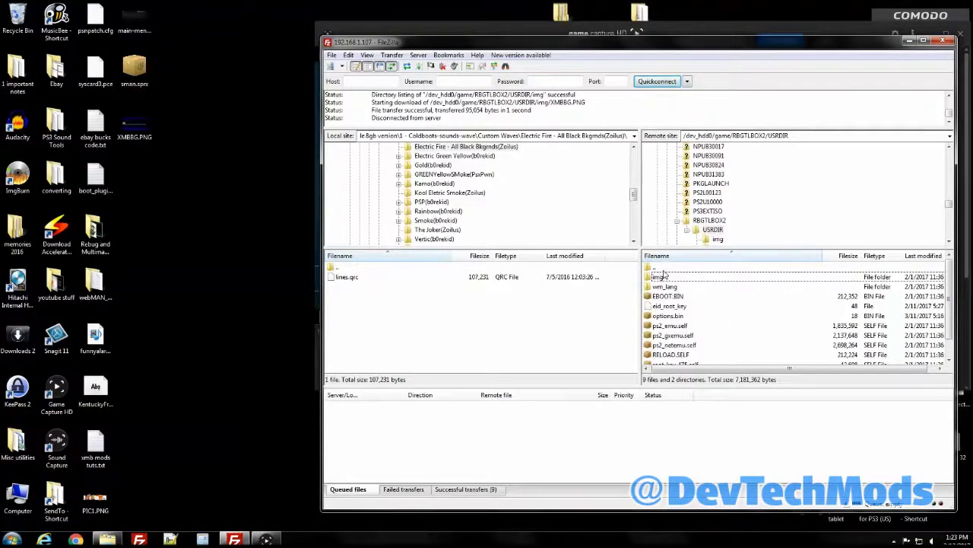
pyautogui.doubleClick(661, 268)
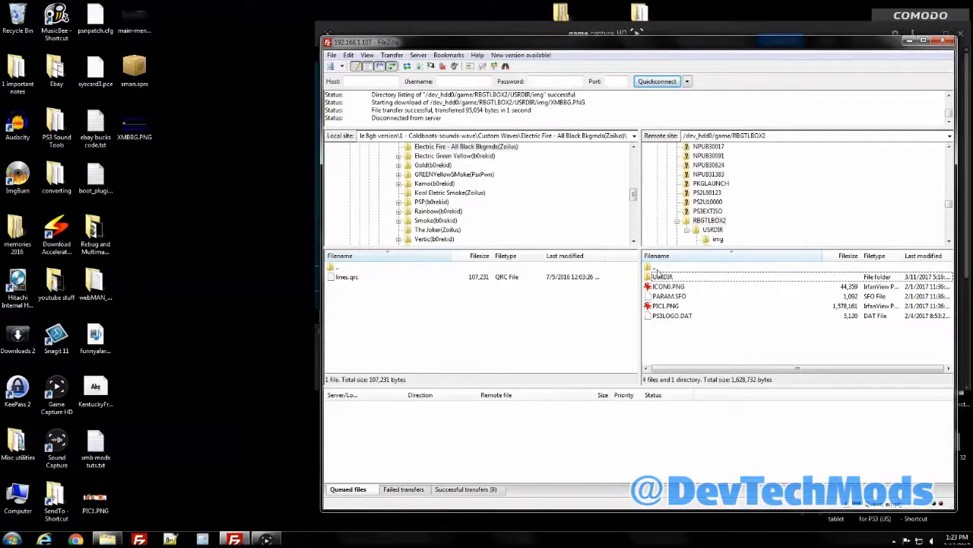
pyautogui.doubleClick(659, 269)
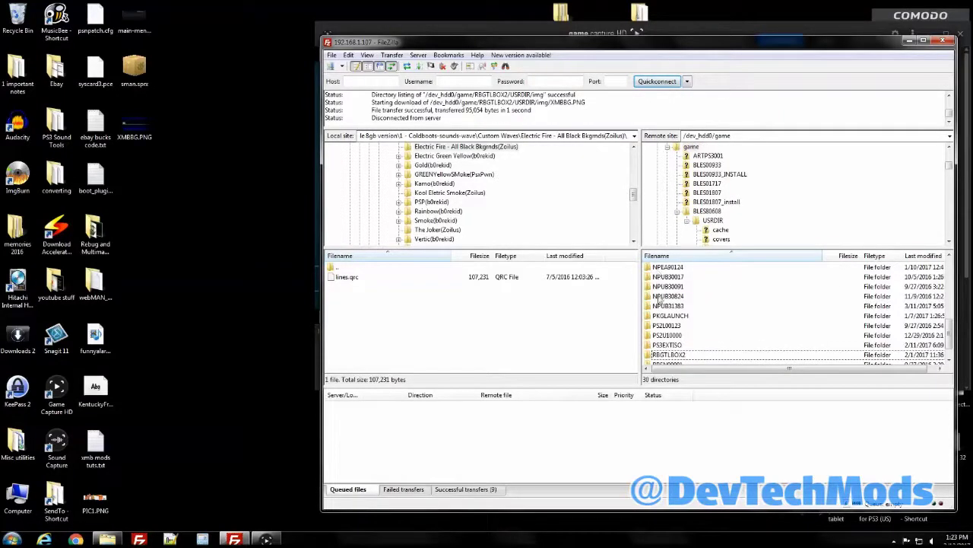